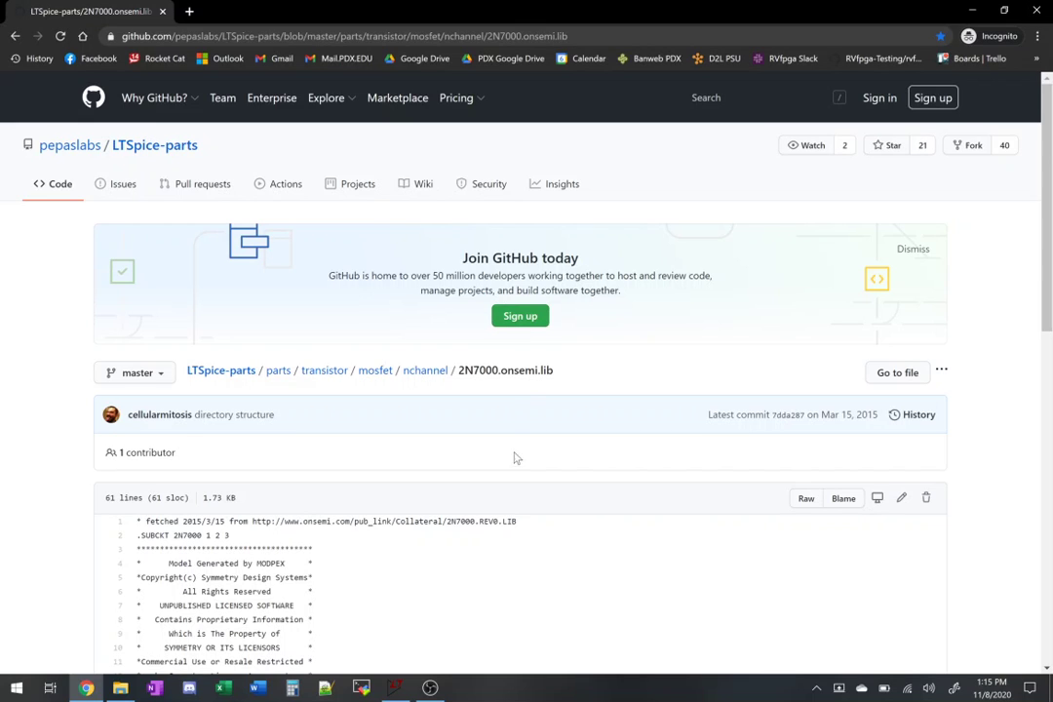
- Select the full 2N7000 model text, noting the Drain, Gate and Source node lines
scroll(512, 460, down, 4)
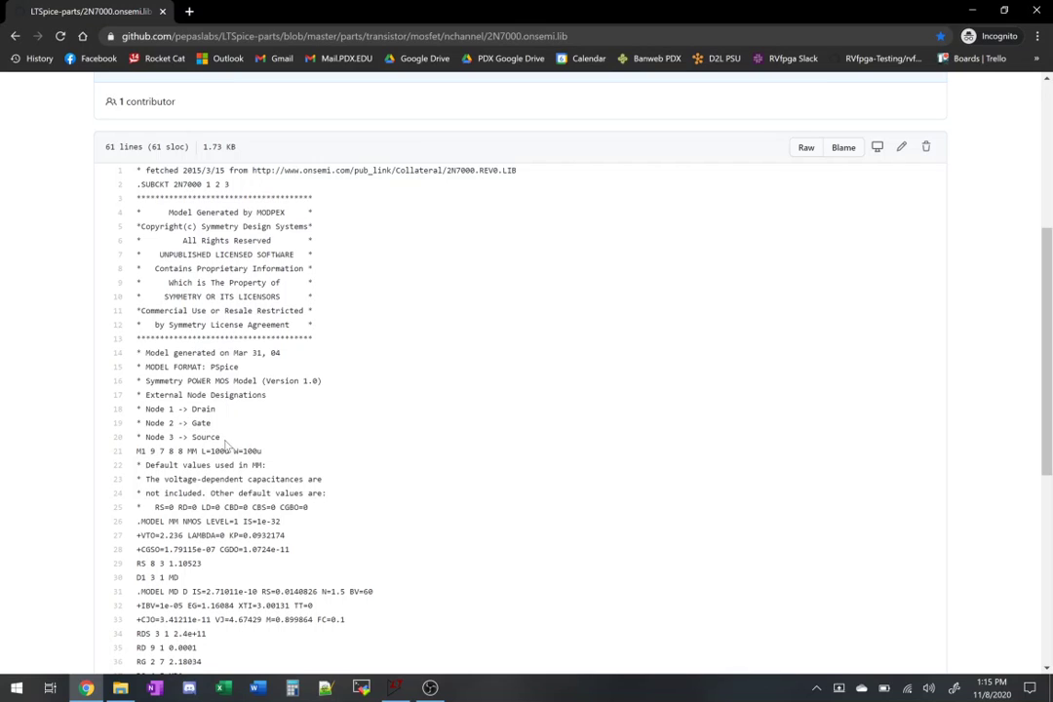
drag(223, 438, 143, 409)
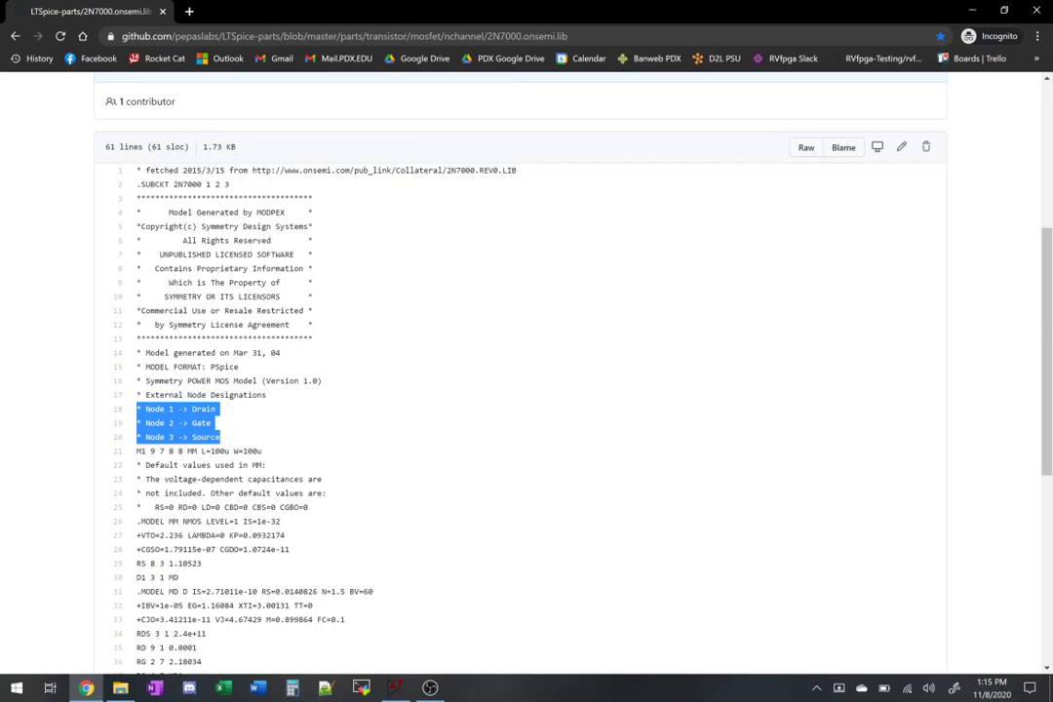
click(312, 402)
scroll(395, 394, up, 3)
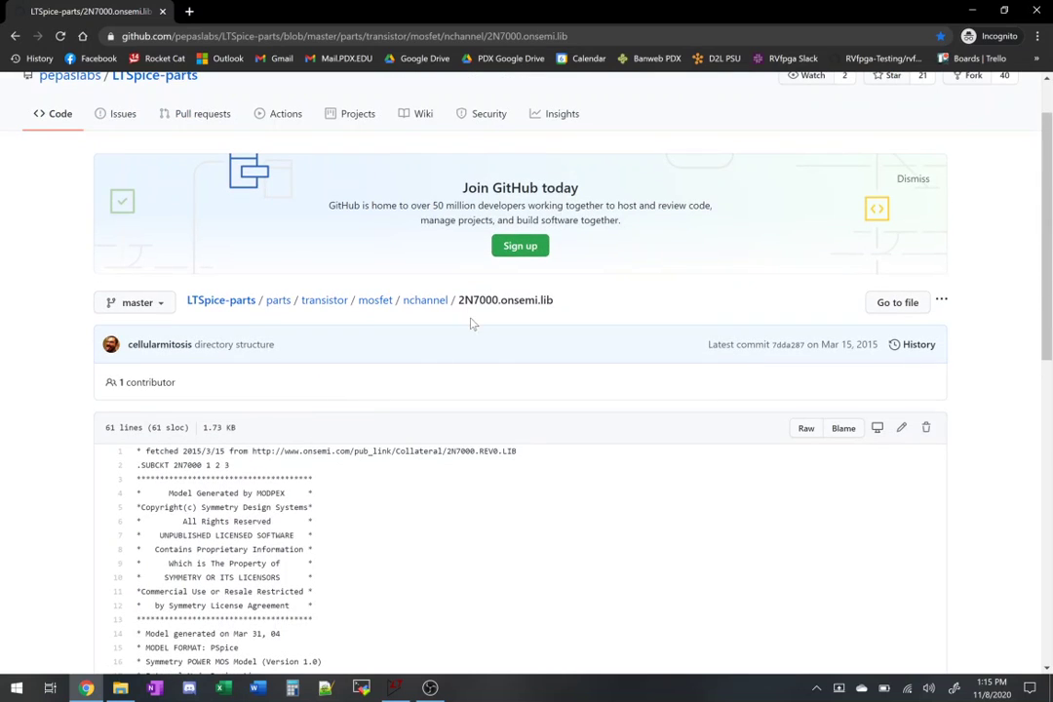
scroll(346, 444, down, 3)
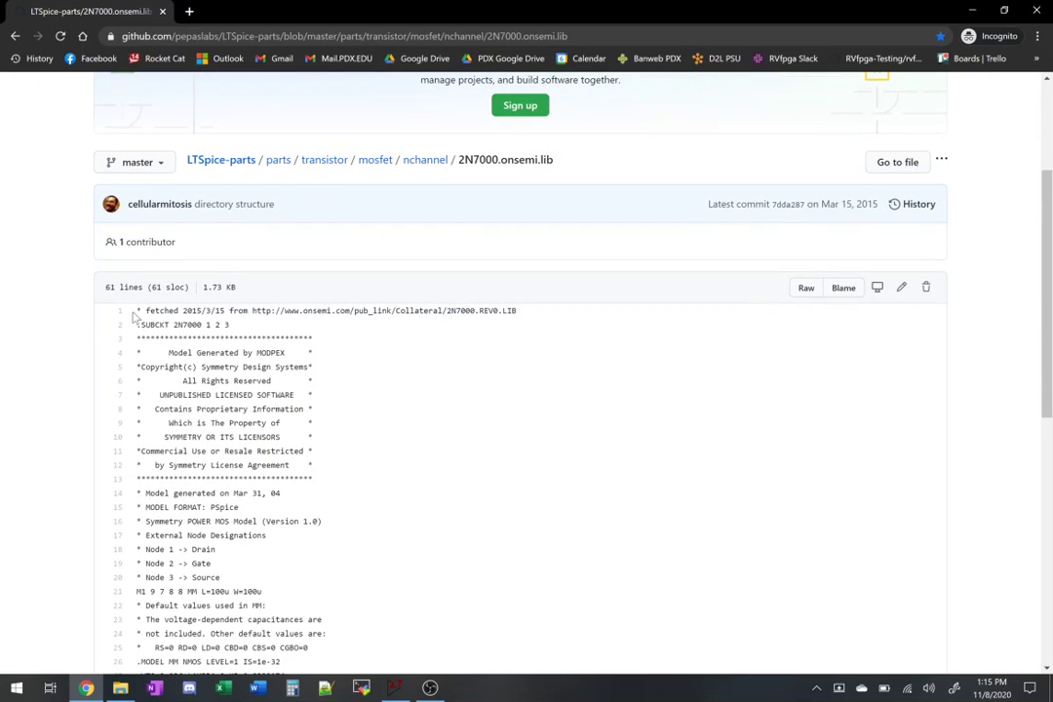
drag(137, 310, 293, 445)
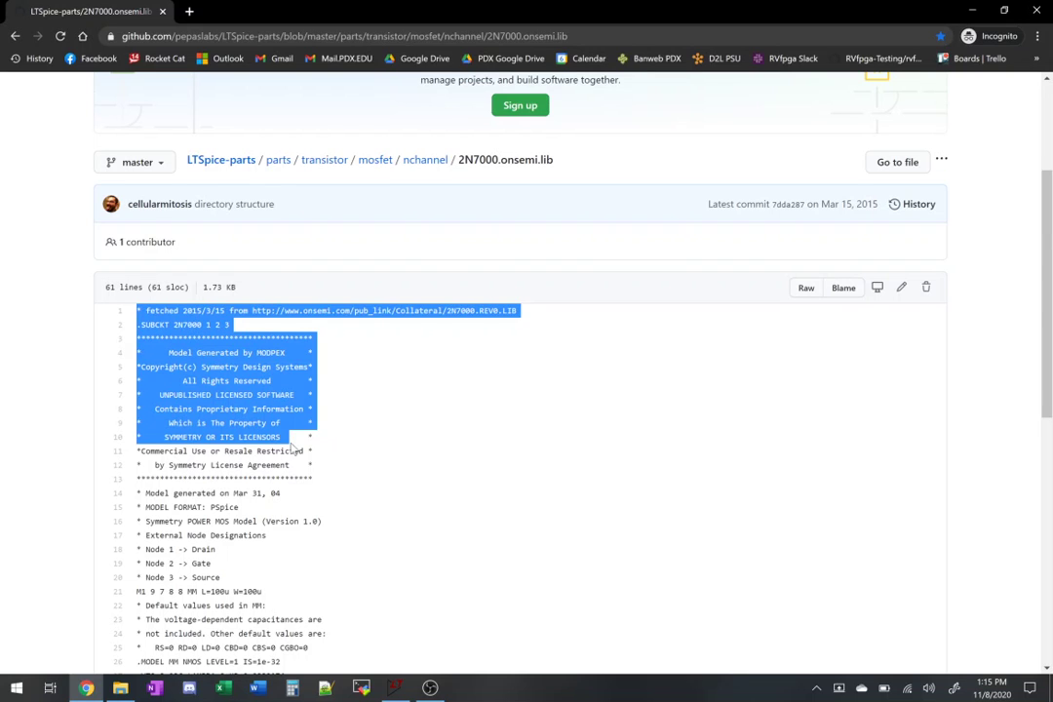
drag(295, 446, 327, 567)
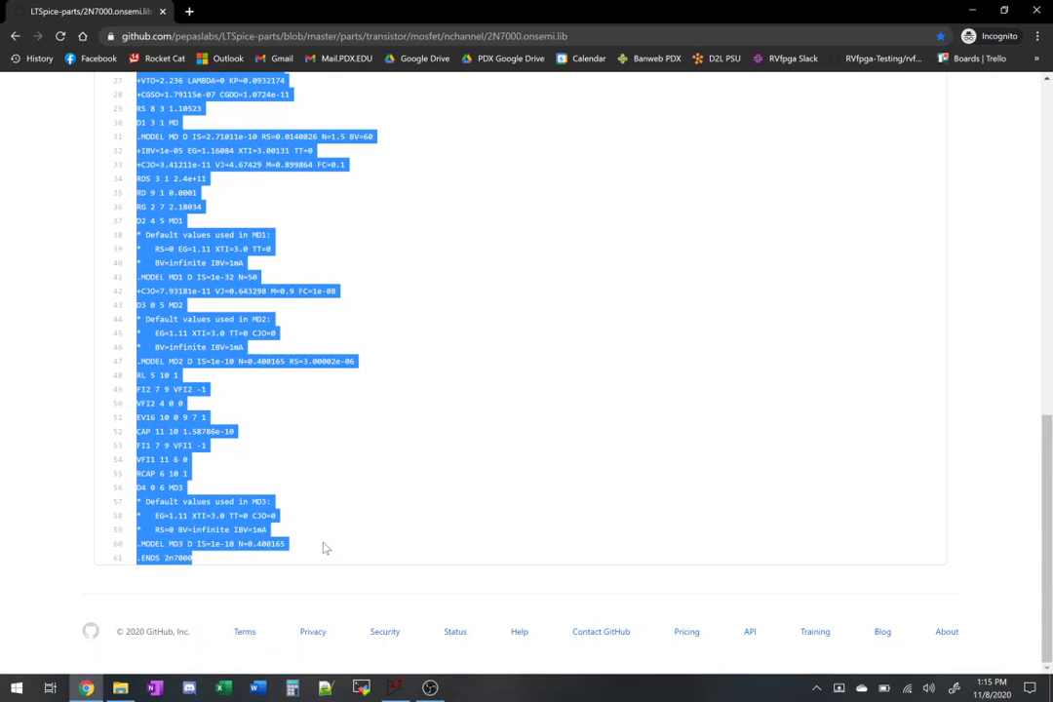
key(ctrl+a)
scroll(331, 531, up, 4)
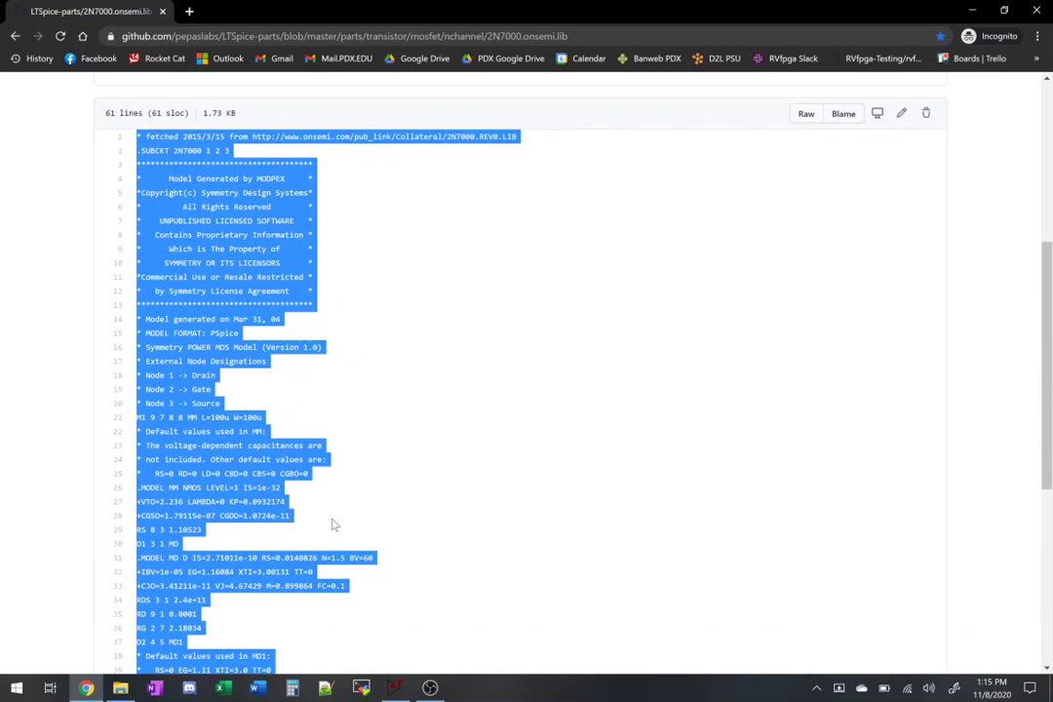
click(343, 433)
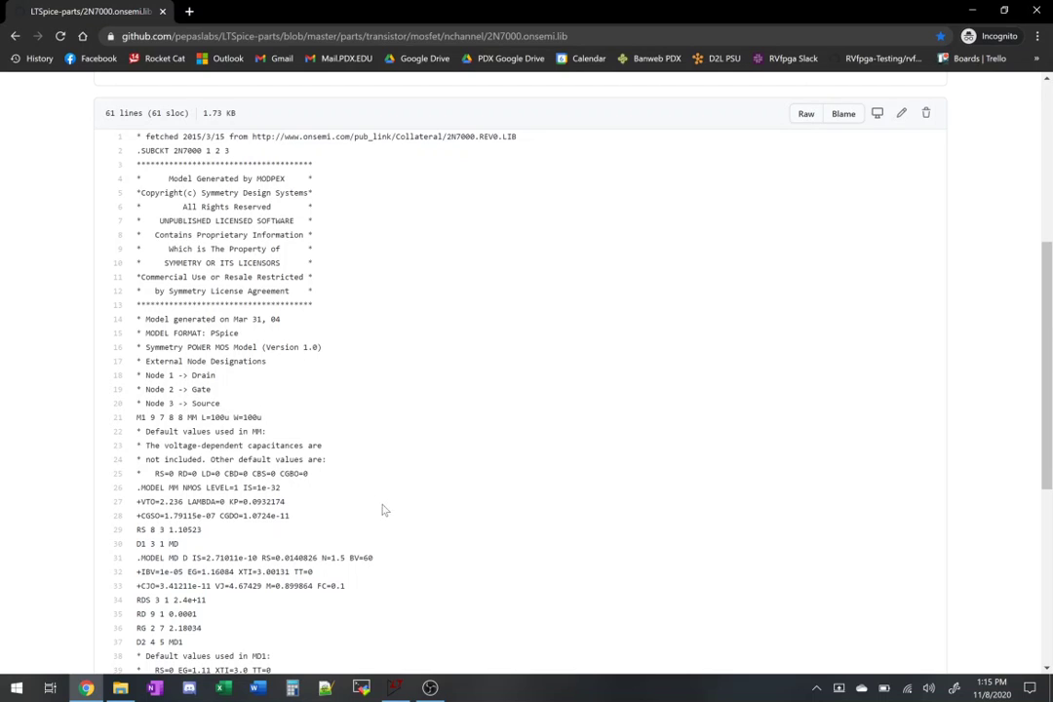
- Review the pasted 61-line model in Notepad++'s new 1 document and bring up the File menu
click(326, 688)
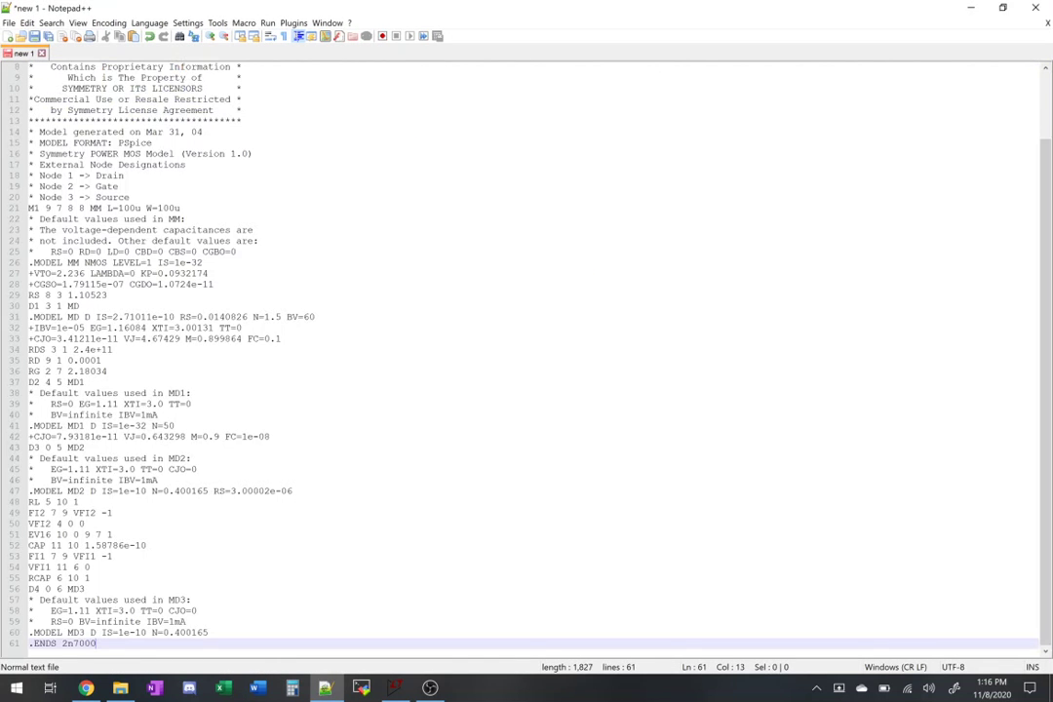
scroll(527, 351, up, 3)
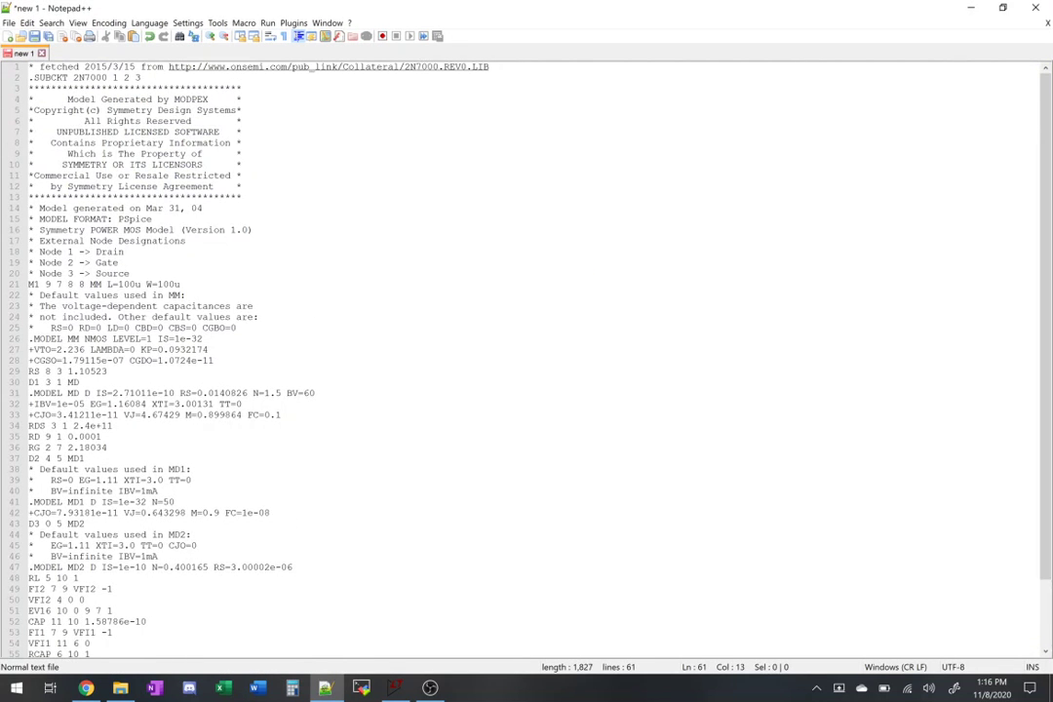
scroll(527, 351, down, 3)
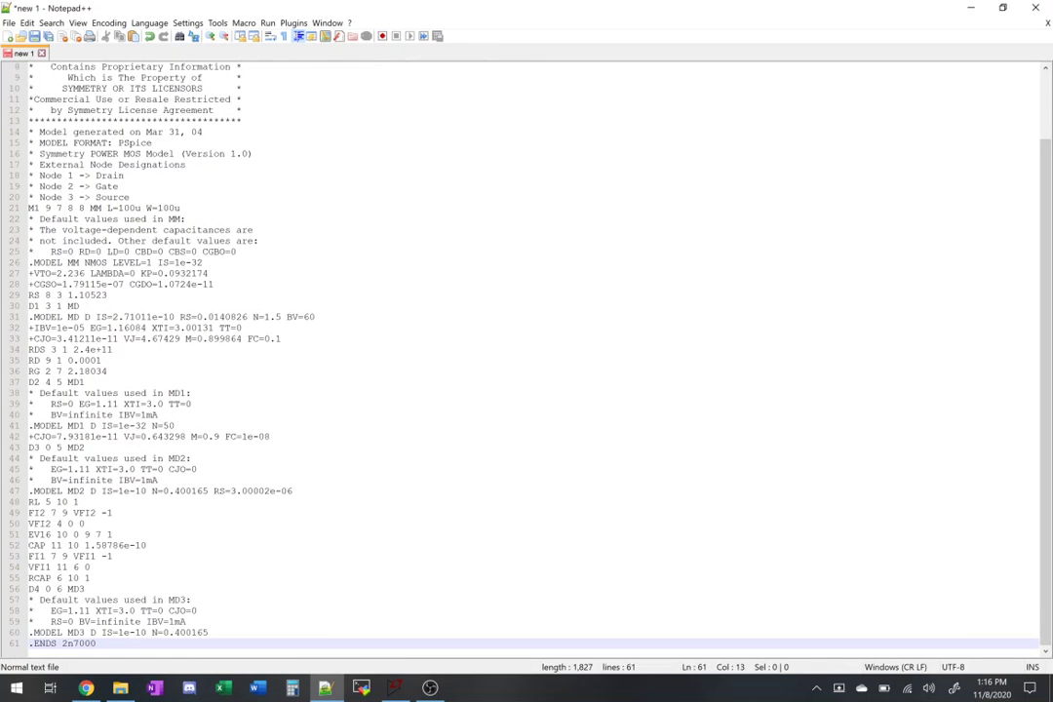
scroll(527, 351, up, 3)
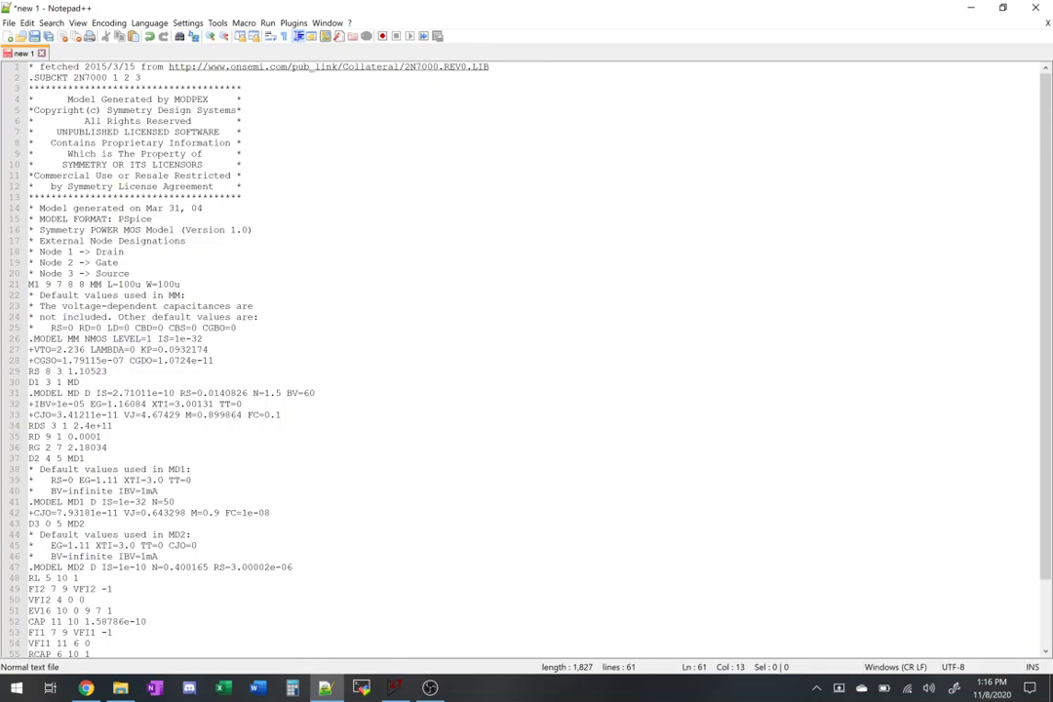
scroll(527, 351, down, 3)
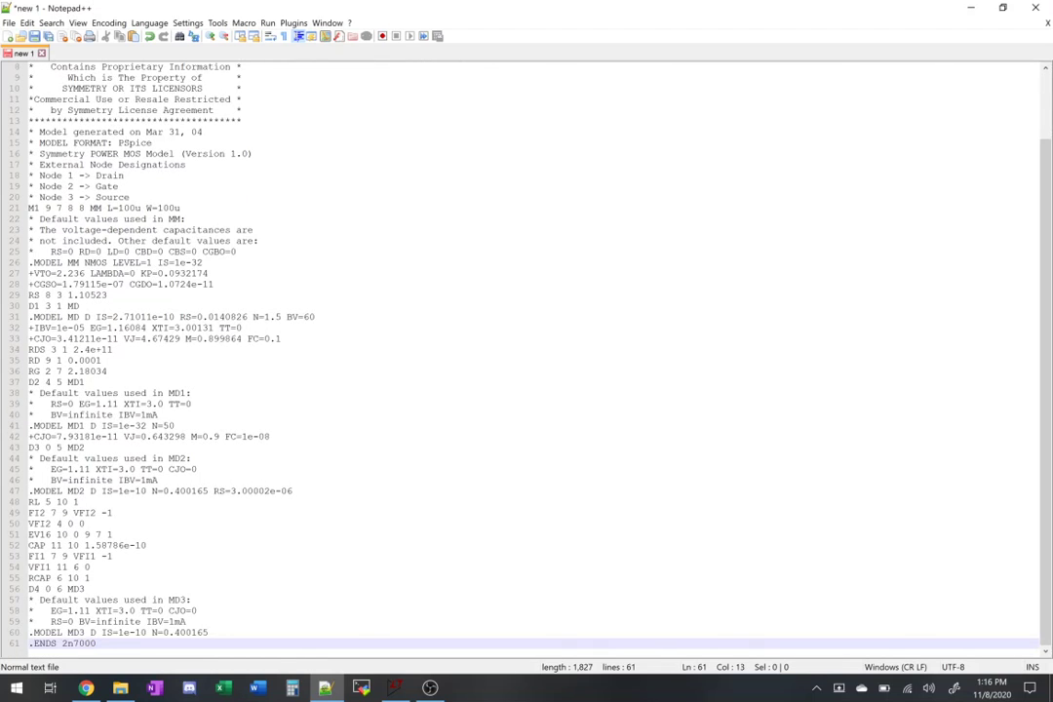
scroll(527, 351, up, 3)
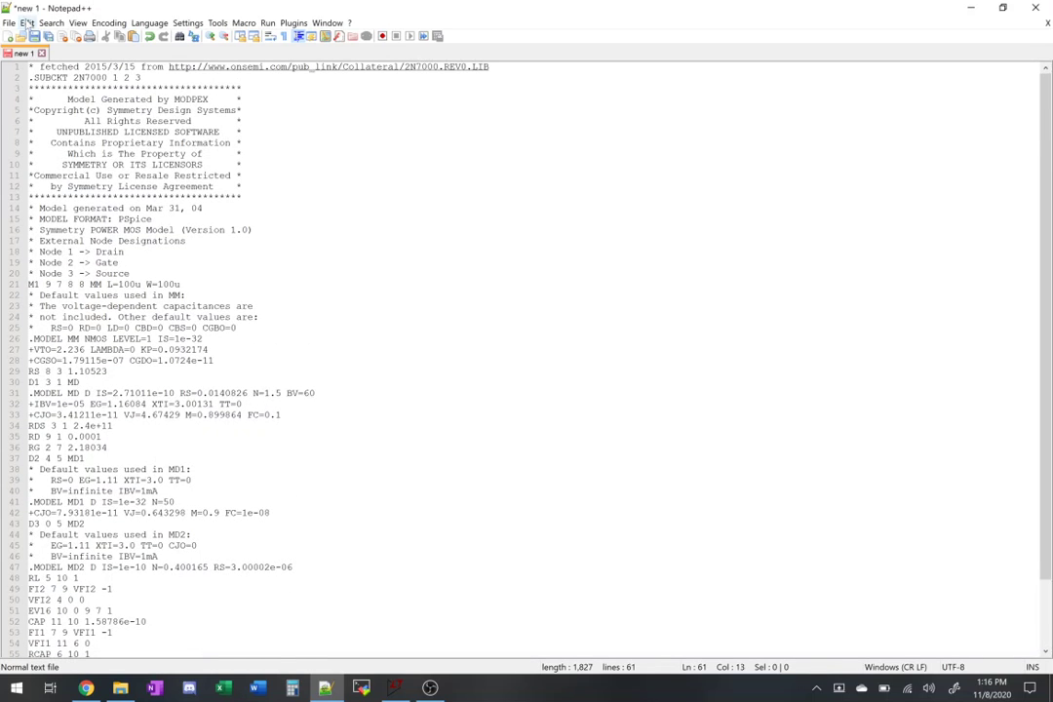
click(9, 22)
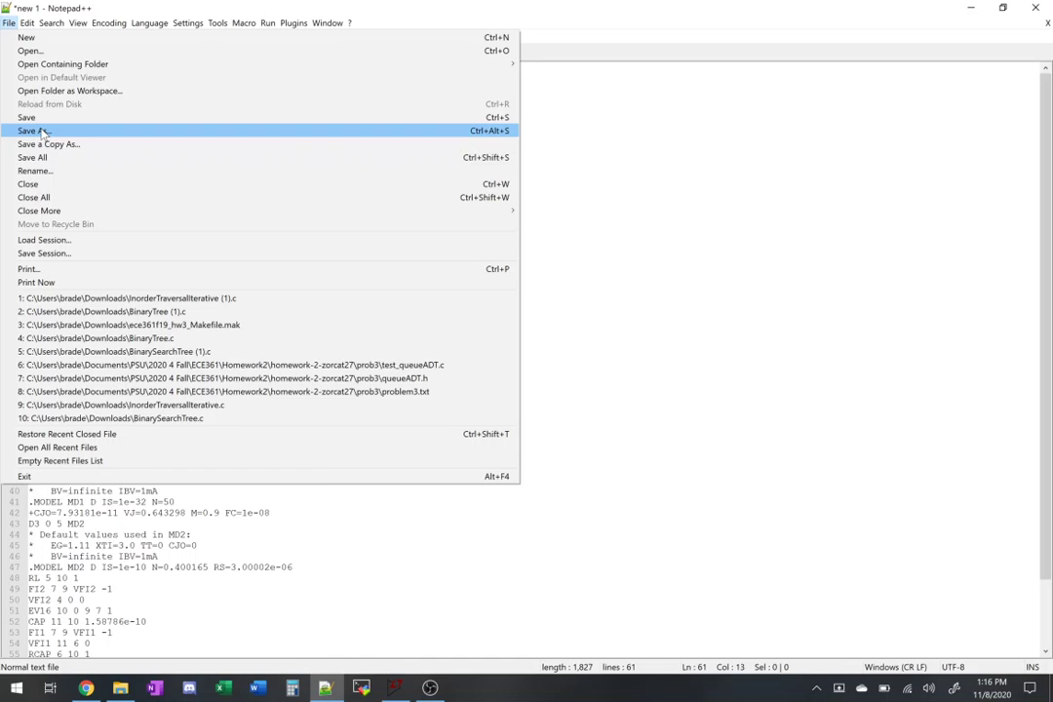
- Start Save As and set the file type to All types (*.*)
click(42, 131)
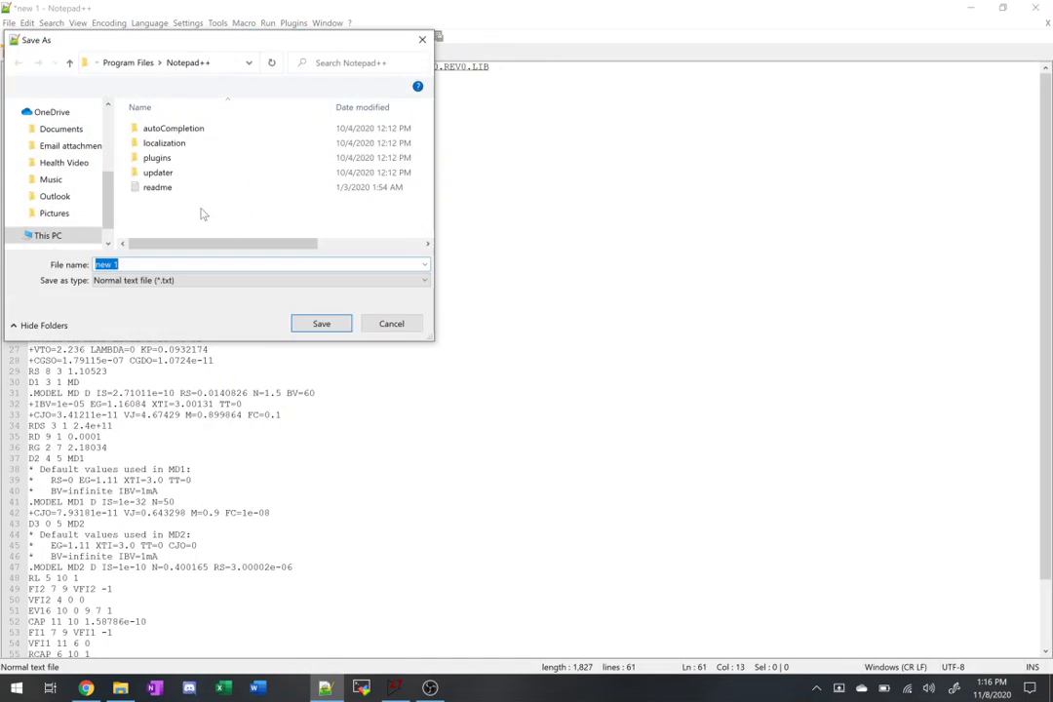
click(161, 281)
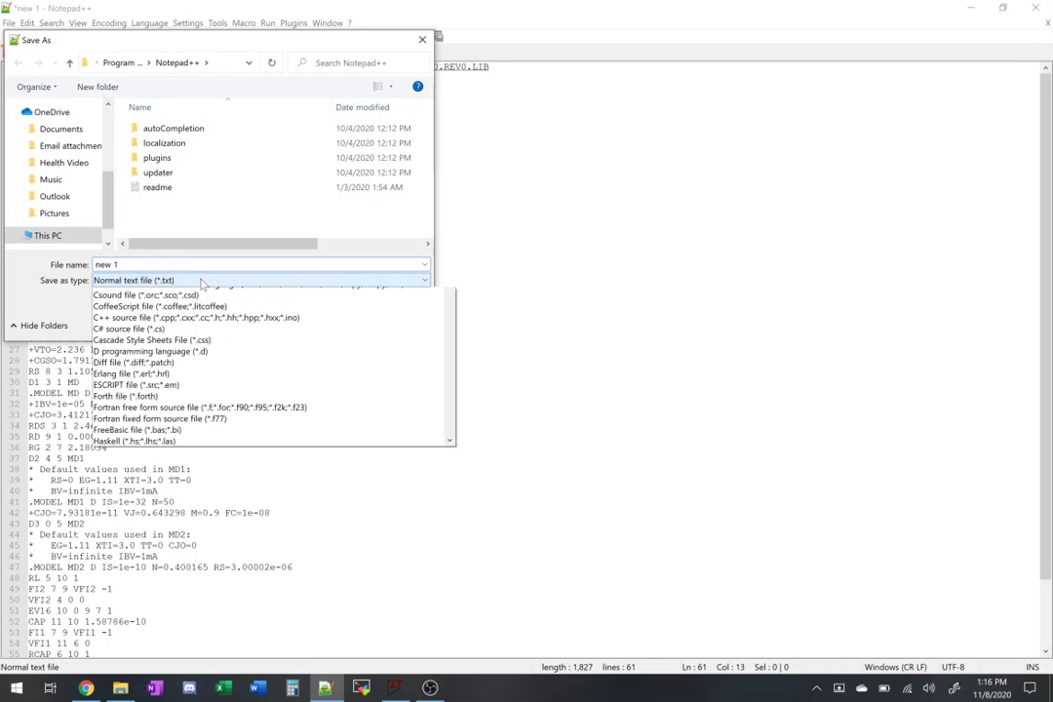
scroll(163, 294, up, 1)
click(163, 293)
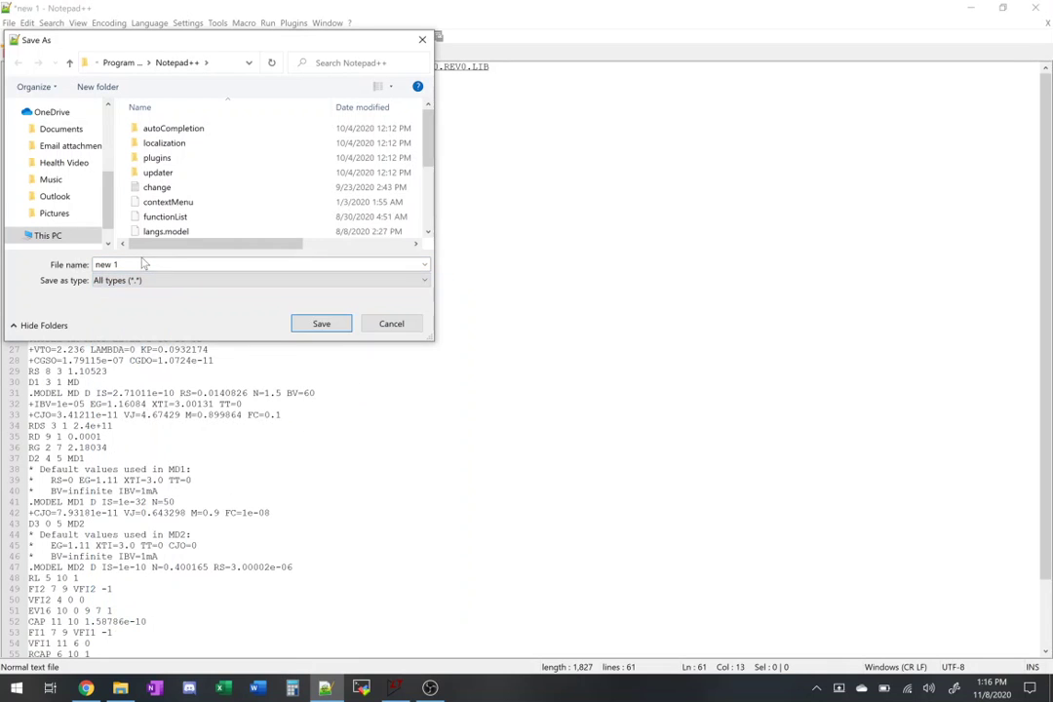
- Browse to Documents\LTspiceXVII\lib\sub and enter 2N7000 as the file name
scroll(65, 174, up, 2)
scroll(66, 174, up, 2)
click(69, 168)
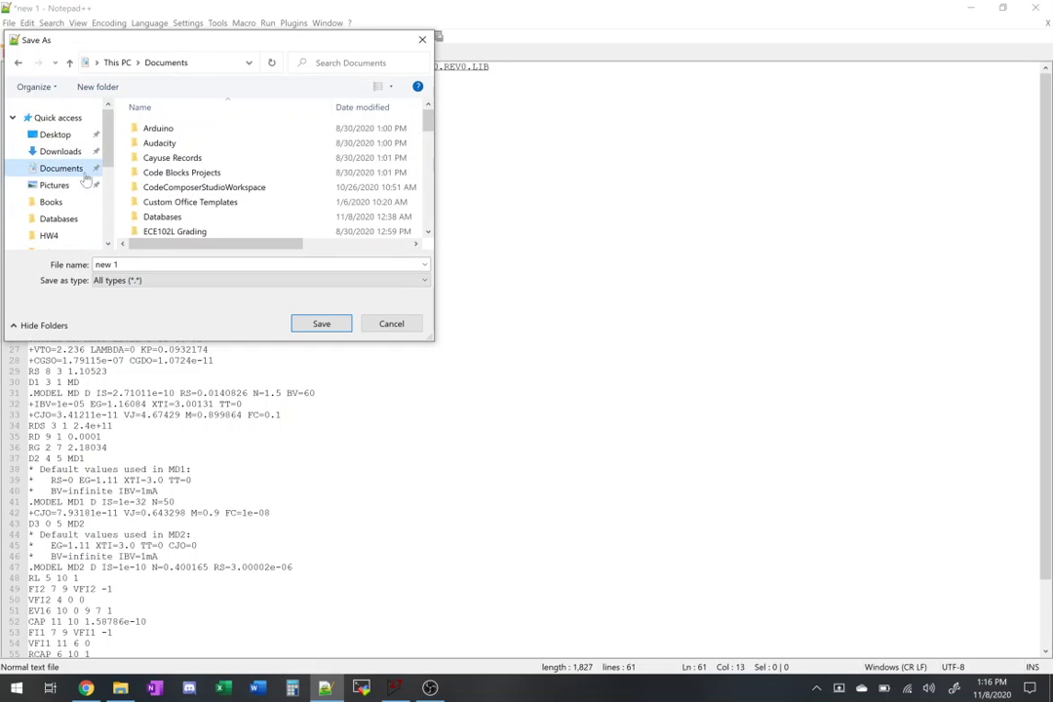
scroll(221, 192, down, 3)
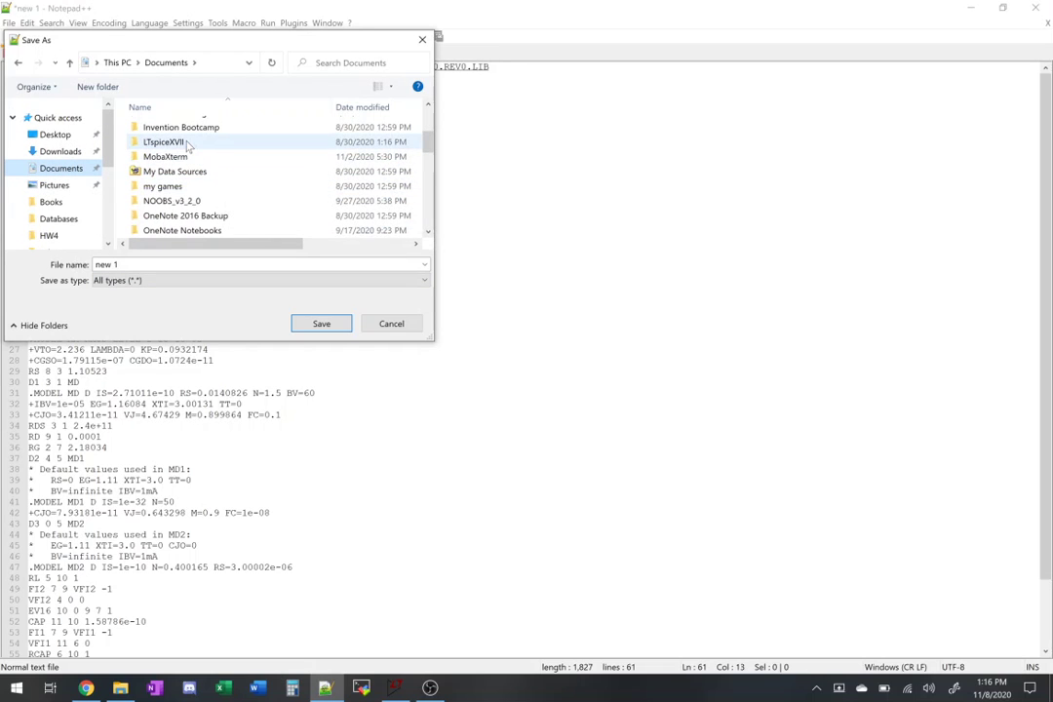
double_click(182, 144)
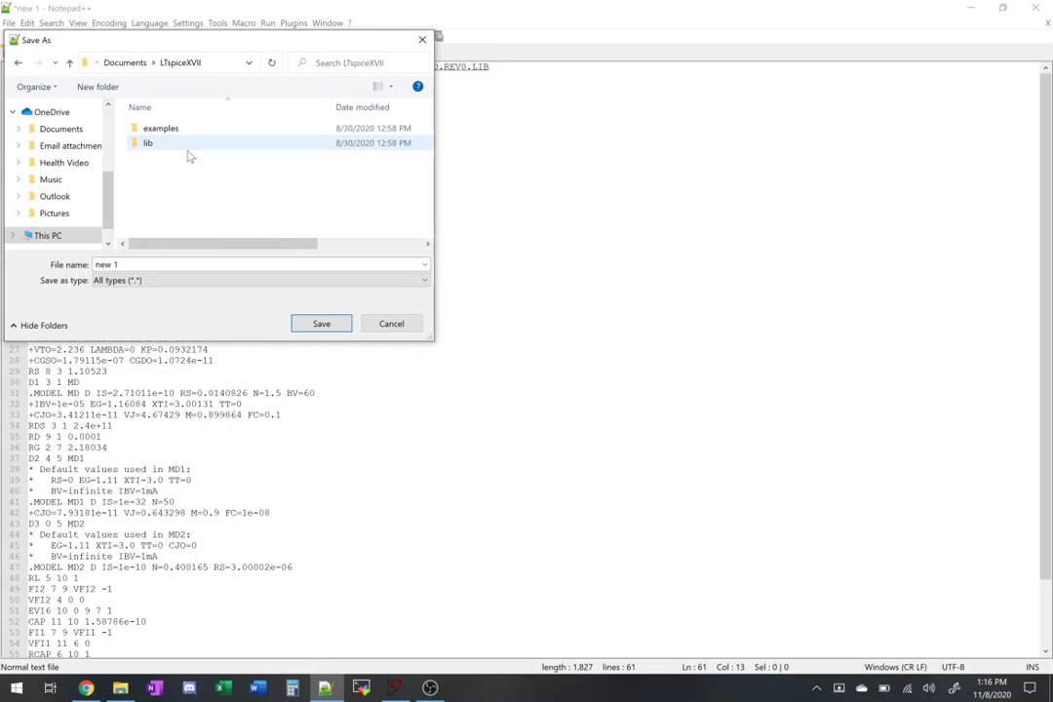
double_click(148, 145)
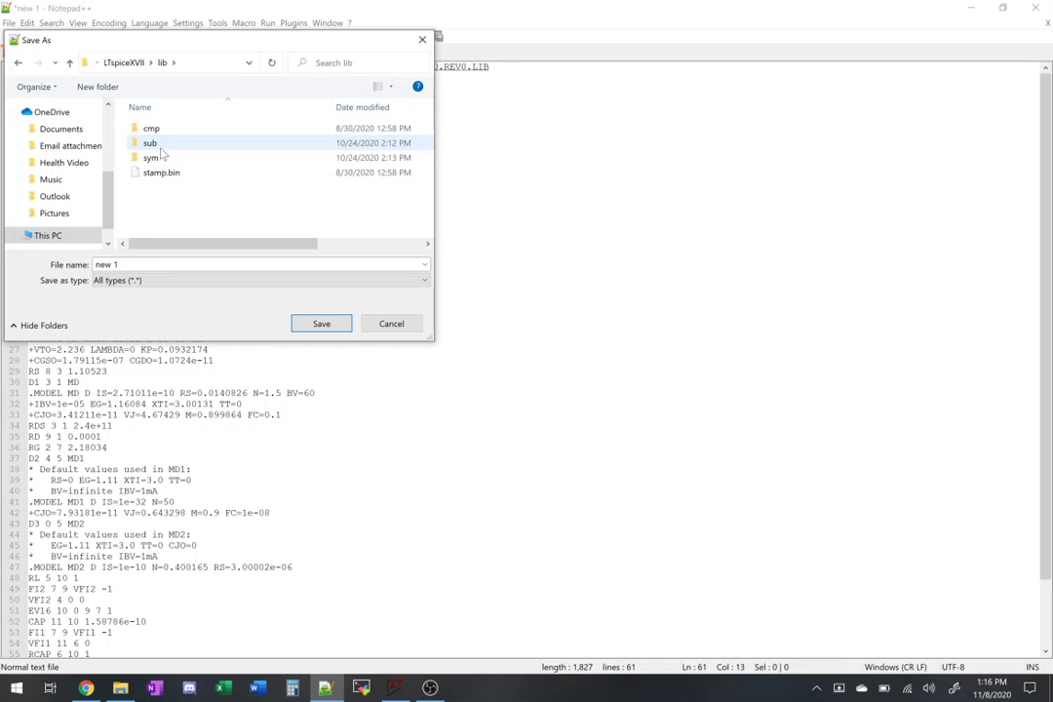
double_click(146, 142)
click(165, 264)
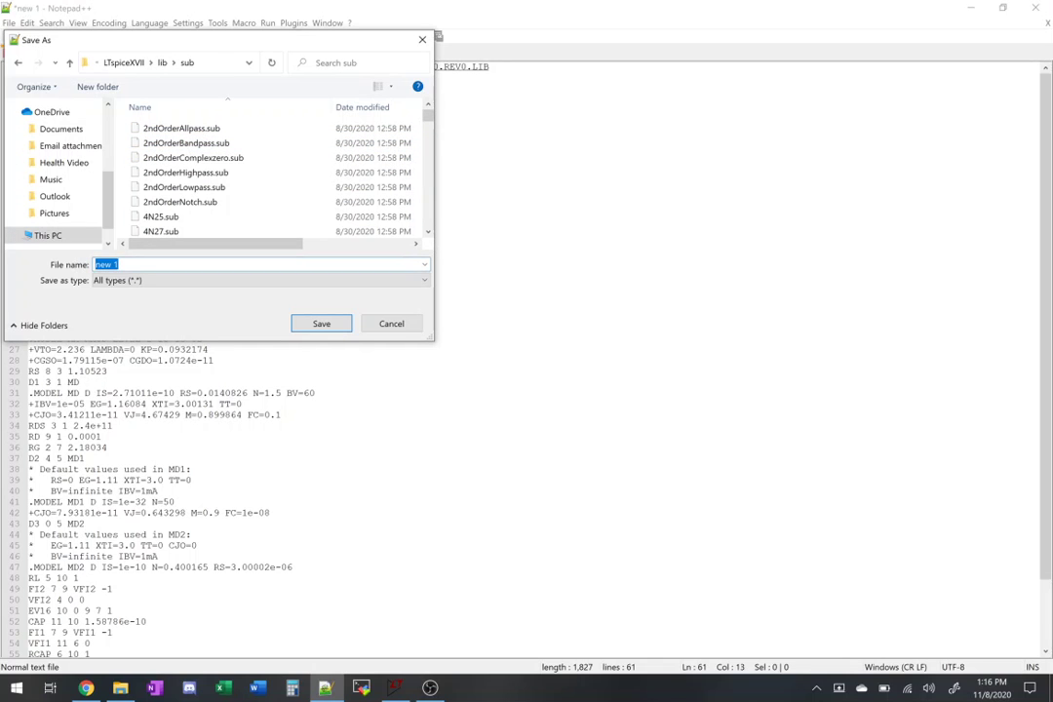
key(BackSpace)
text(2N7000.sub)
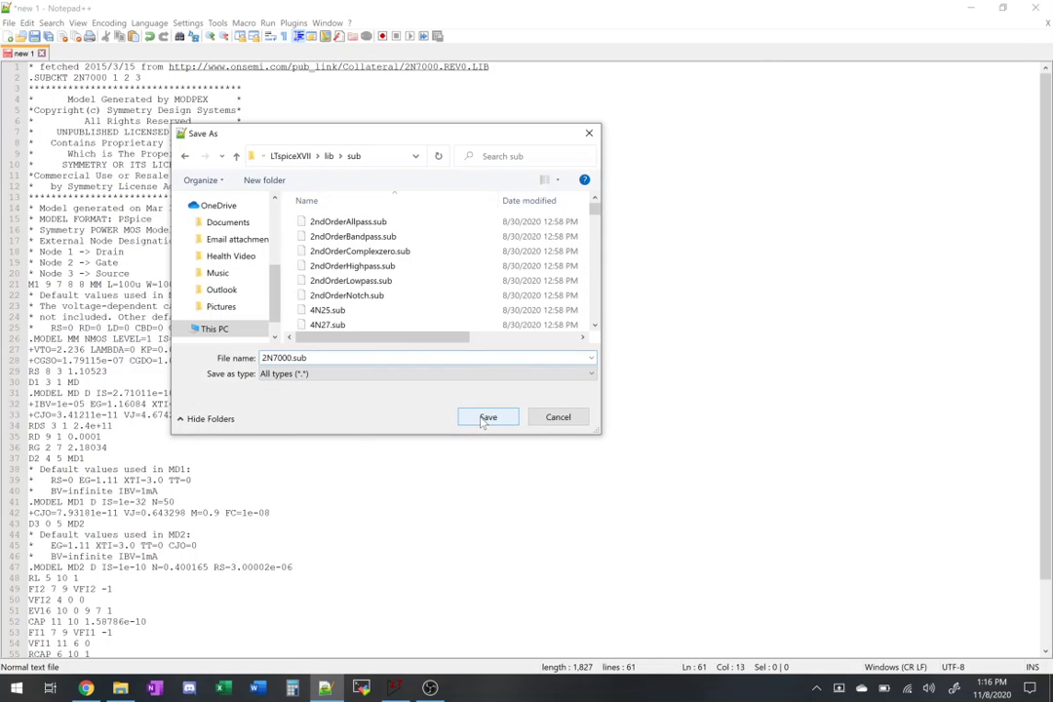
- Save 2N7000.sub, close Notepad++ and launch LTspice XVII
click(485, 417)
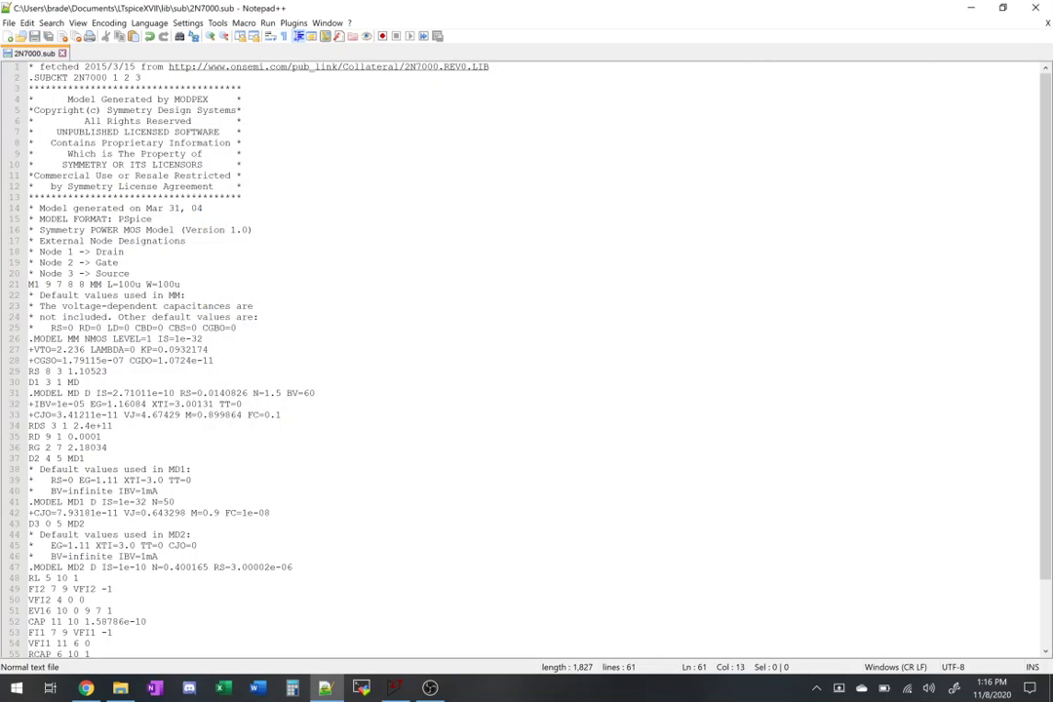
click(1036, 7)
click(395, 688)
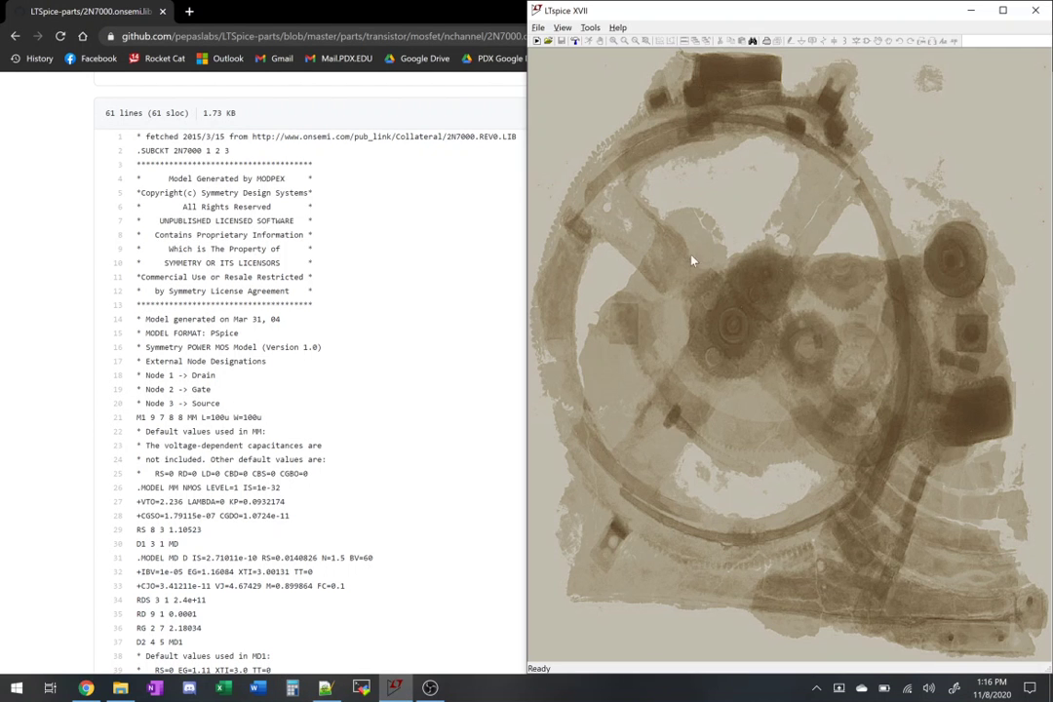
- Bring the LTspiceXVII documents folder forward and move its window to the upper left
click(120, 688)
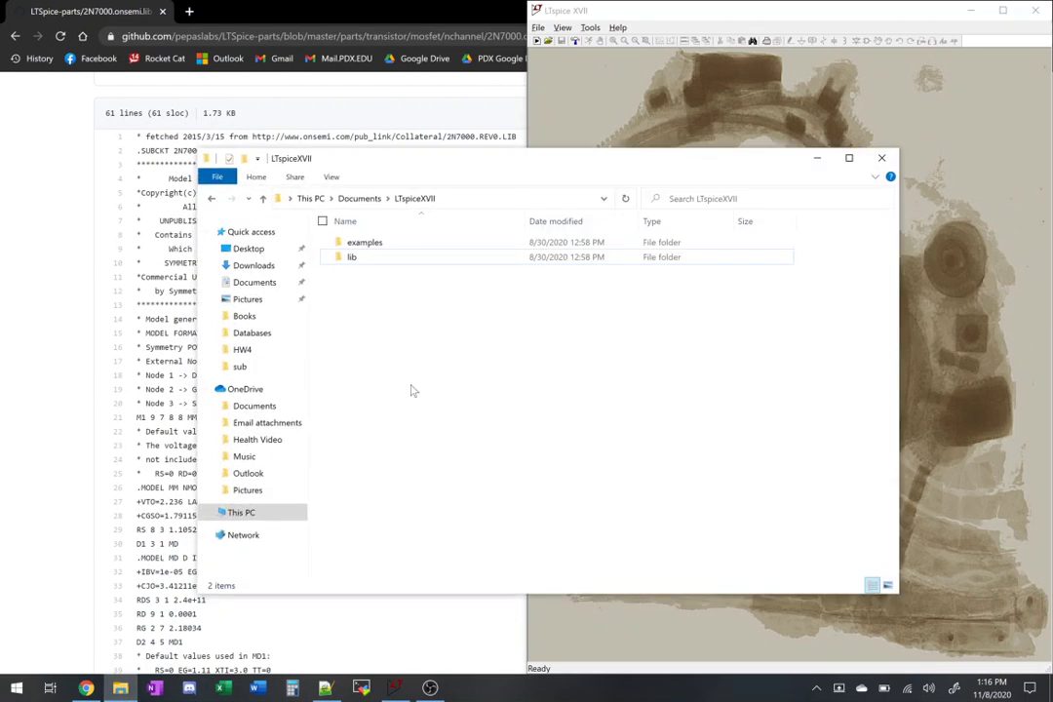
drag(499, 161, 338, 66)
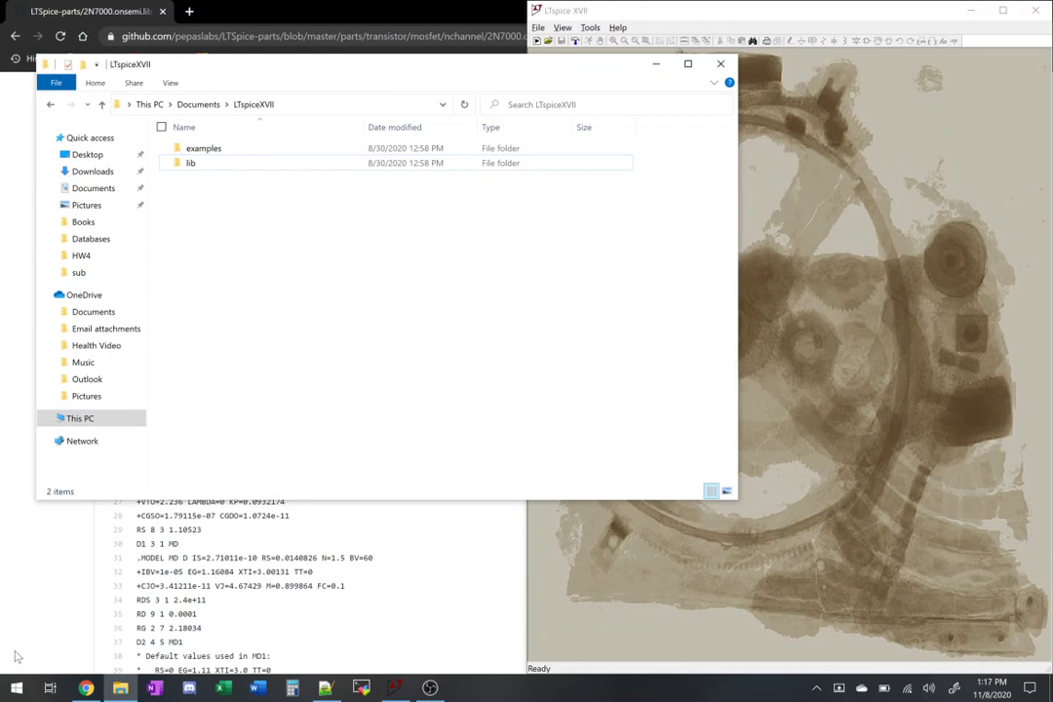
click(17, 688)
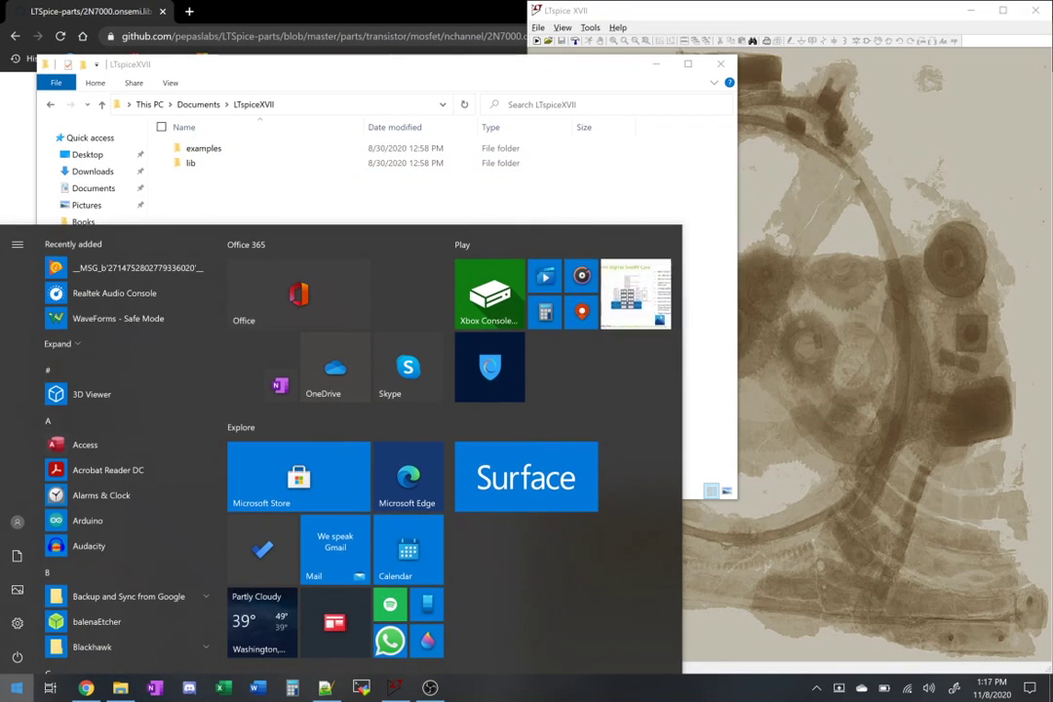
mouse_move(19, 566)
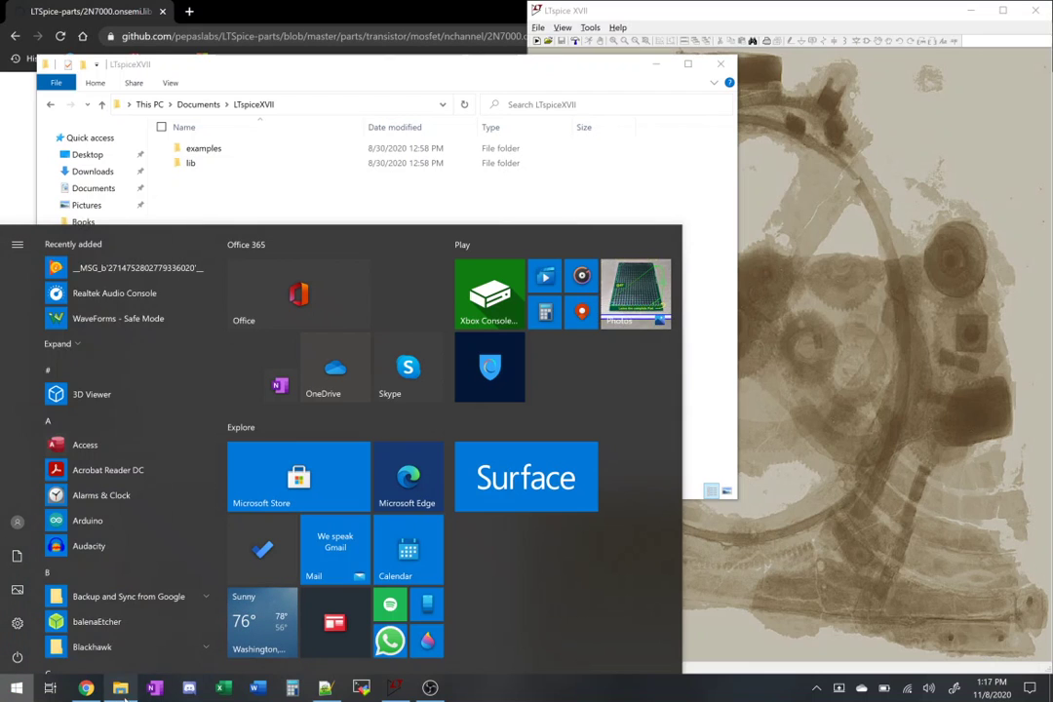
click(306, 59)
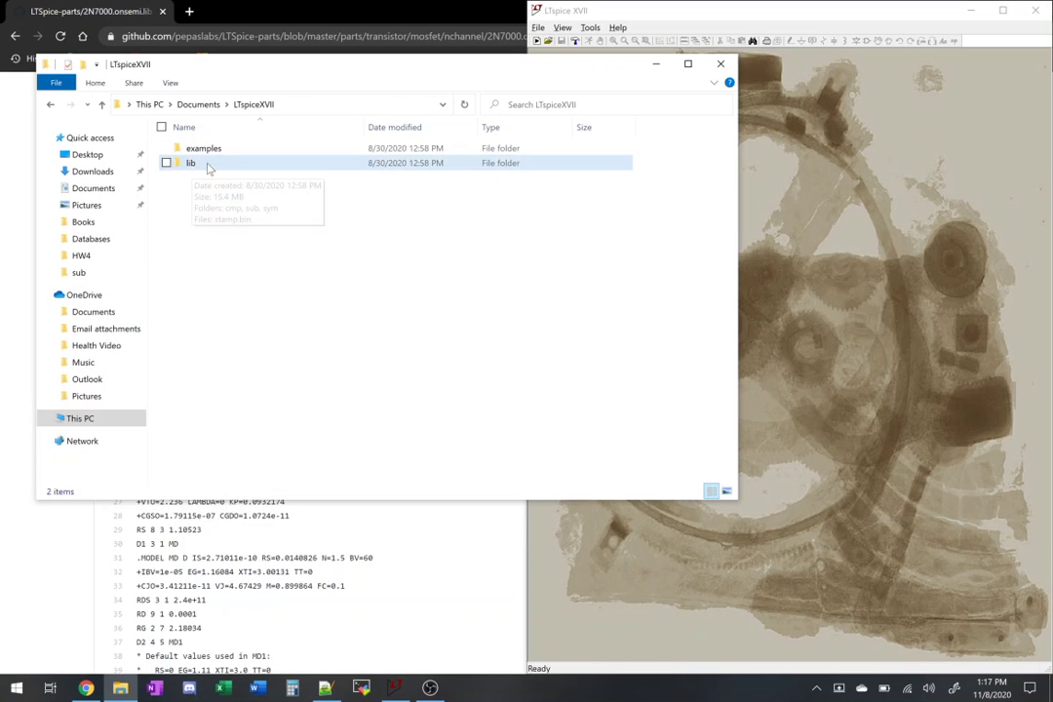
- Open lib\sub and locate 2N7000.sub by sorting newest Date modified first
double_click(208, 171)
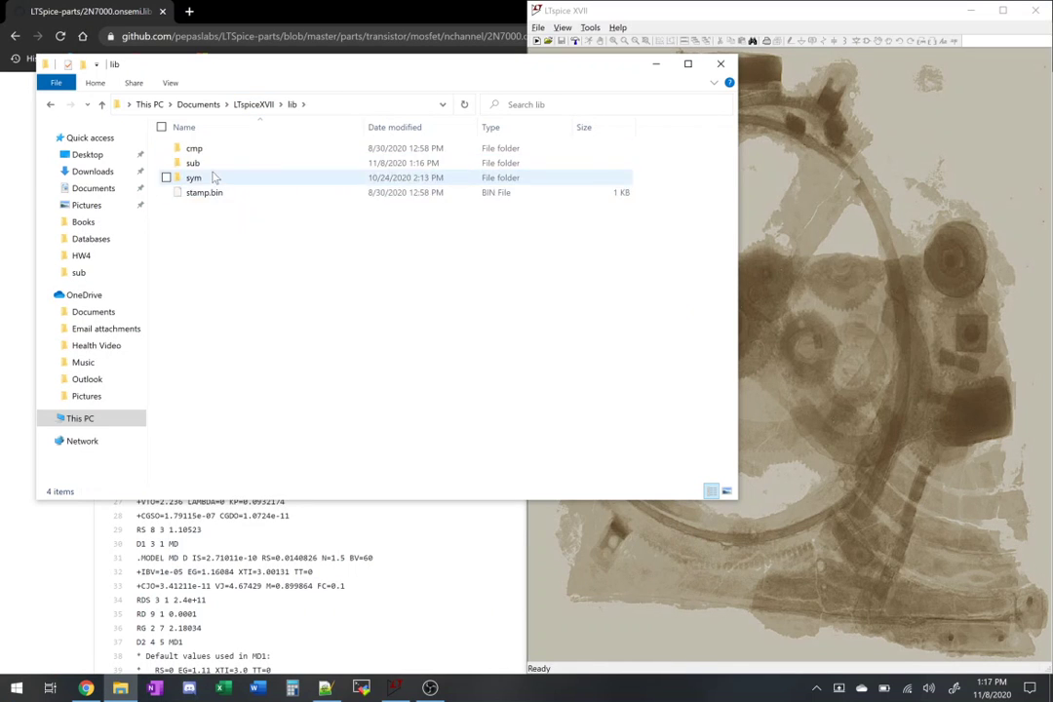
double_click(216, 171)
click(219, 148)
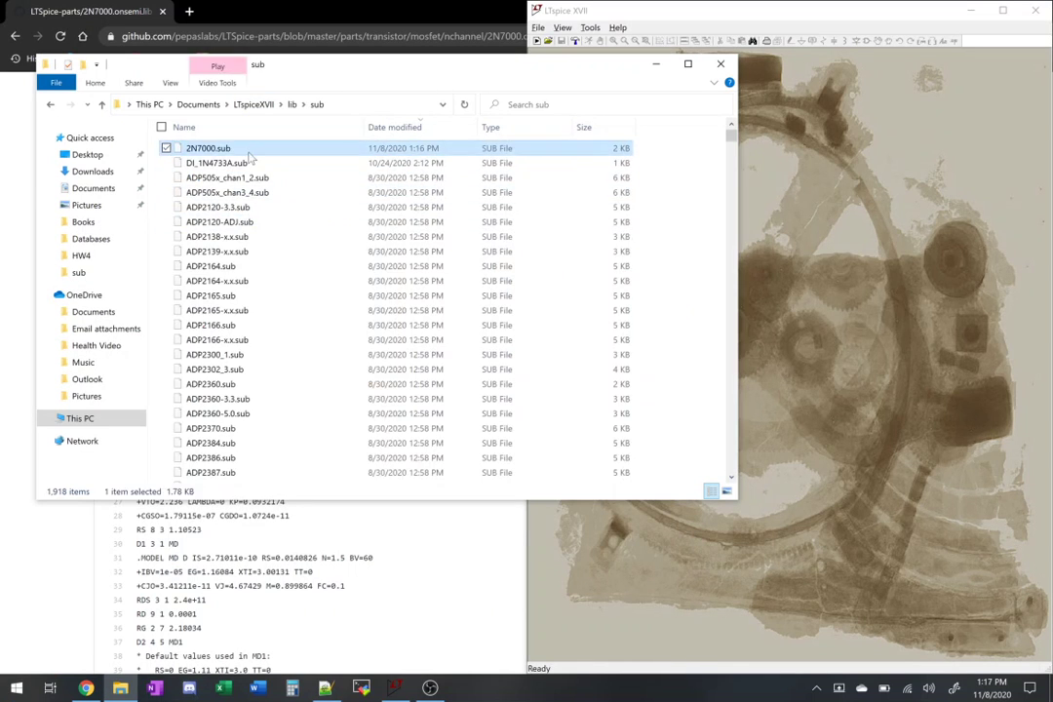
click(439, 132)
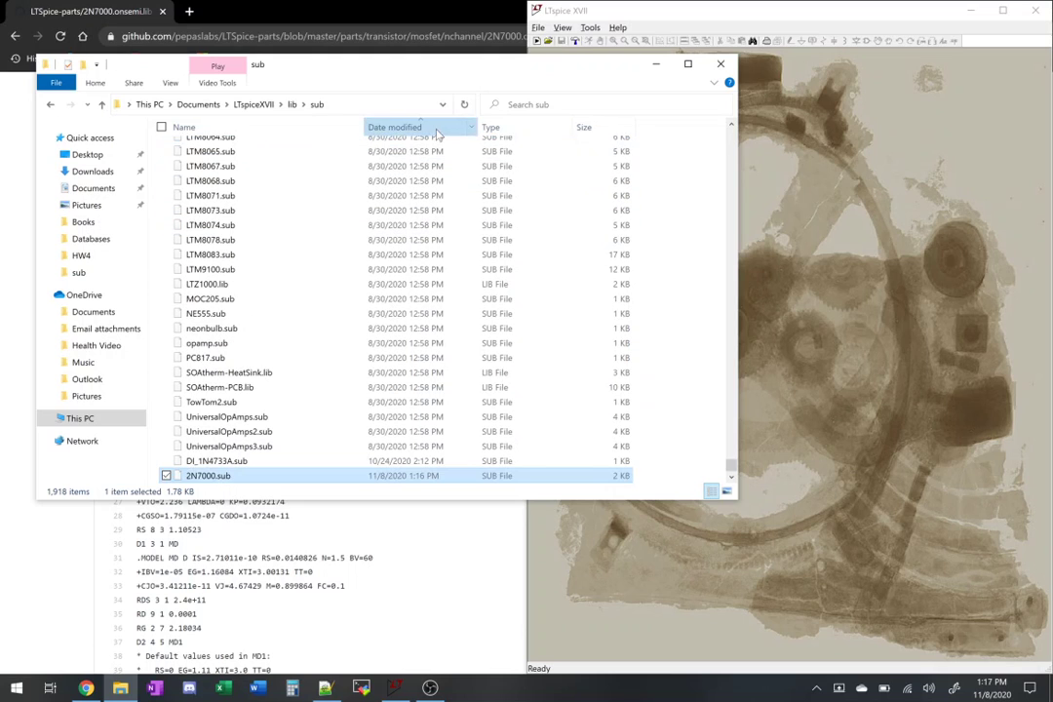
click(429, 133)
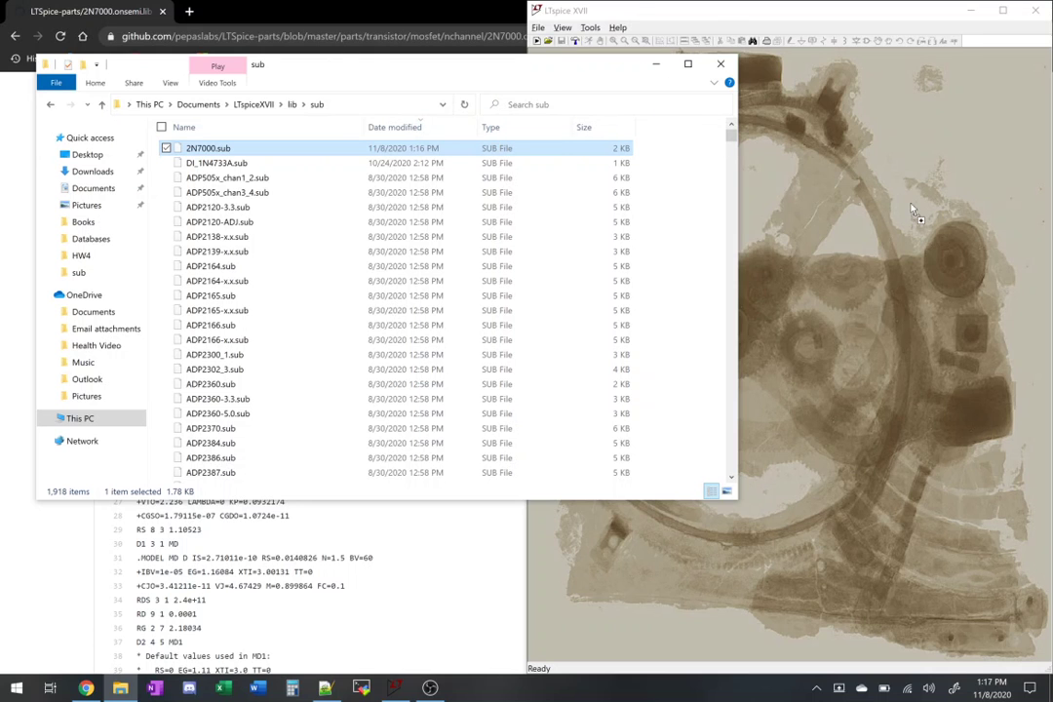
- Load 2N7000.sub into maximized LTspice and auto-create a symbol from the 2N7000 .SUBCKT name
drag(913, 211, 913, 210)
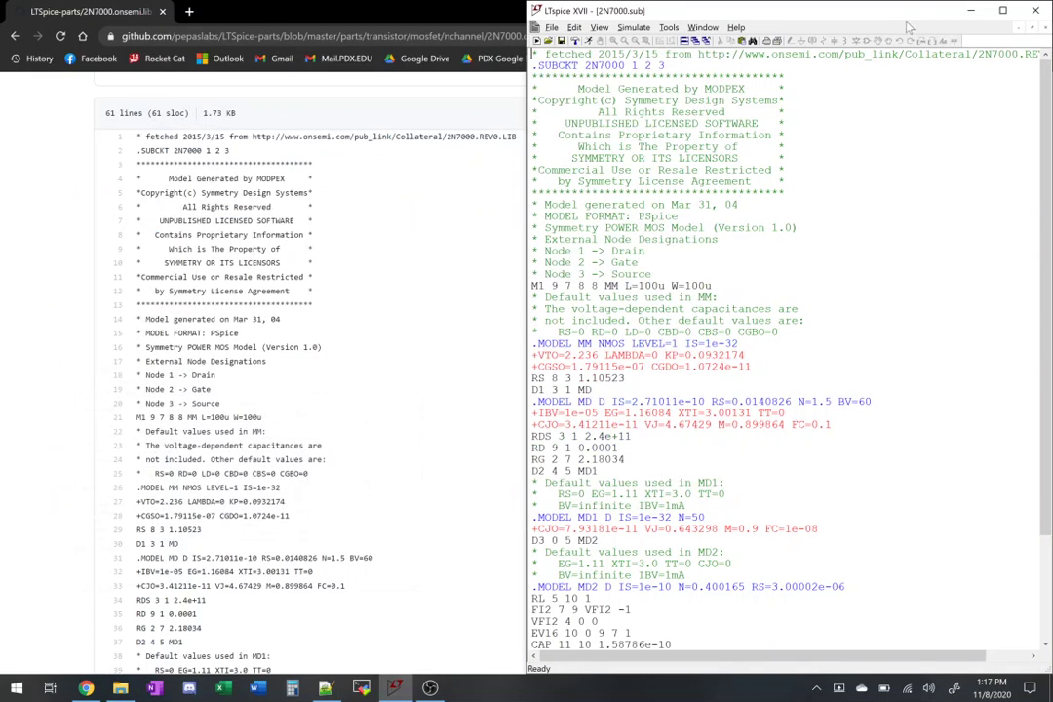
double_click(846, 10)
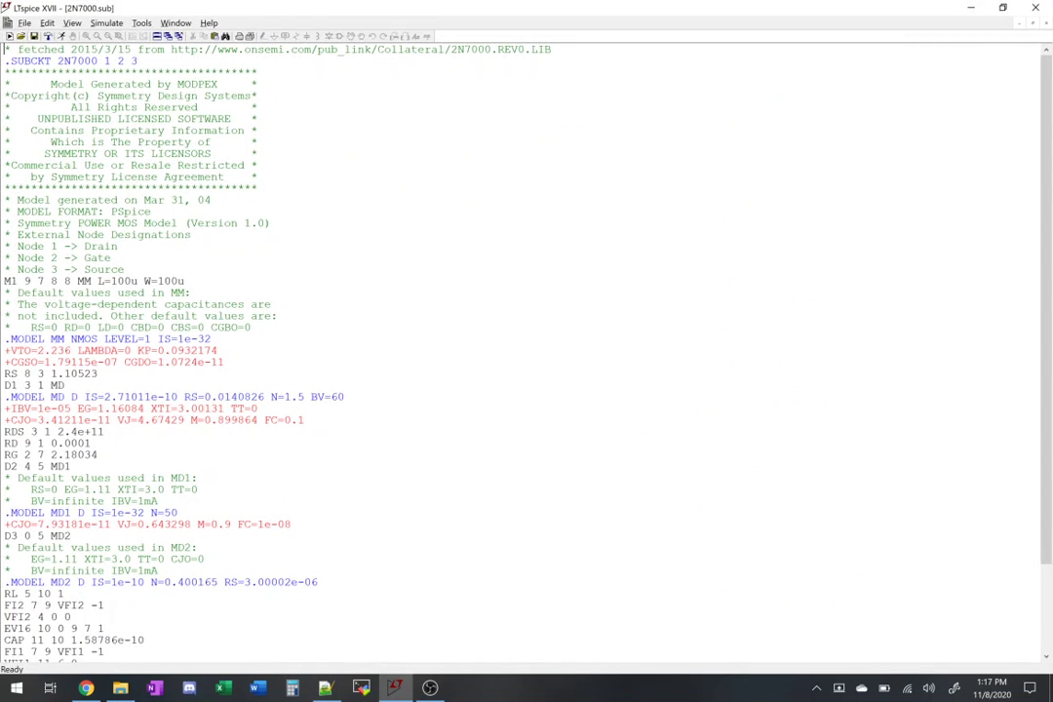
double_click(77, 61)
right_click(86, 60)
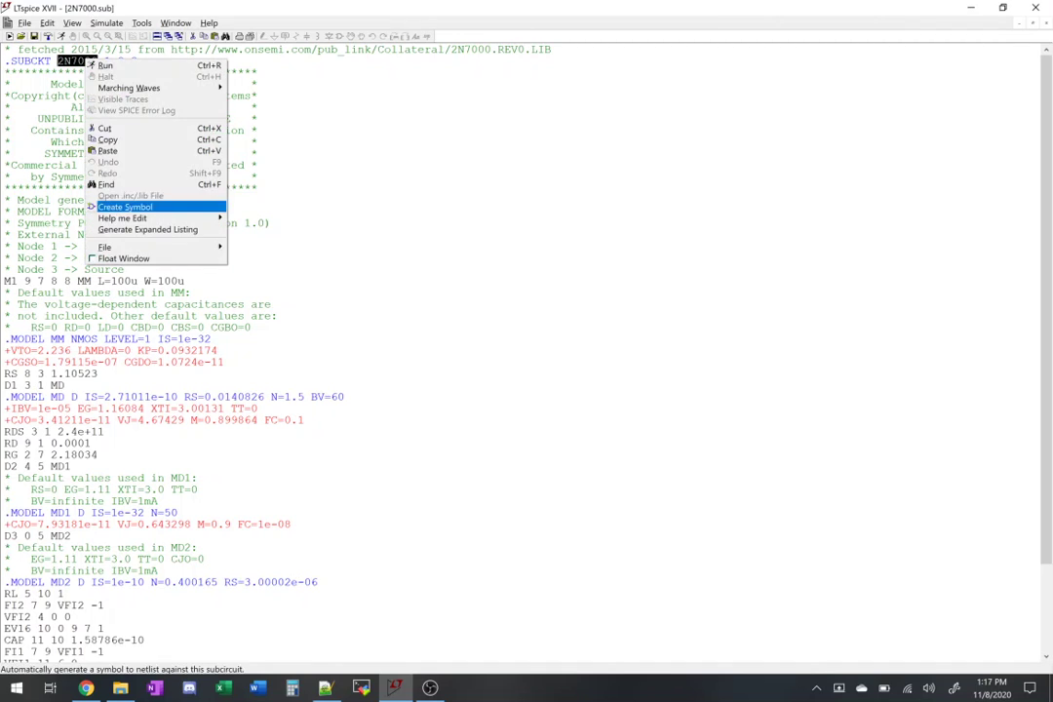
click(112, 207)
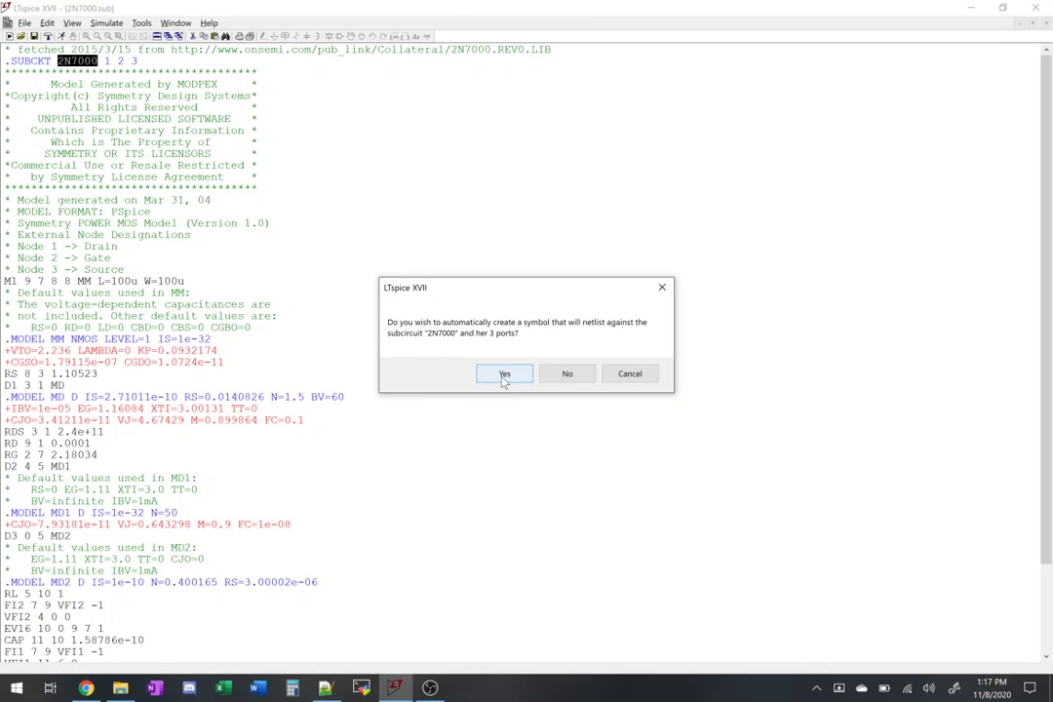
click(504, 375)
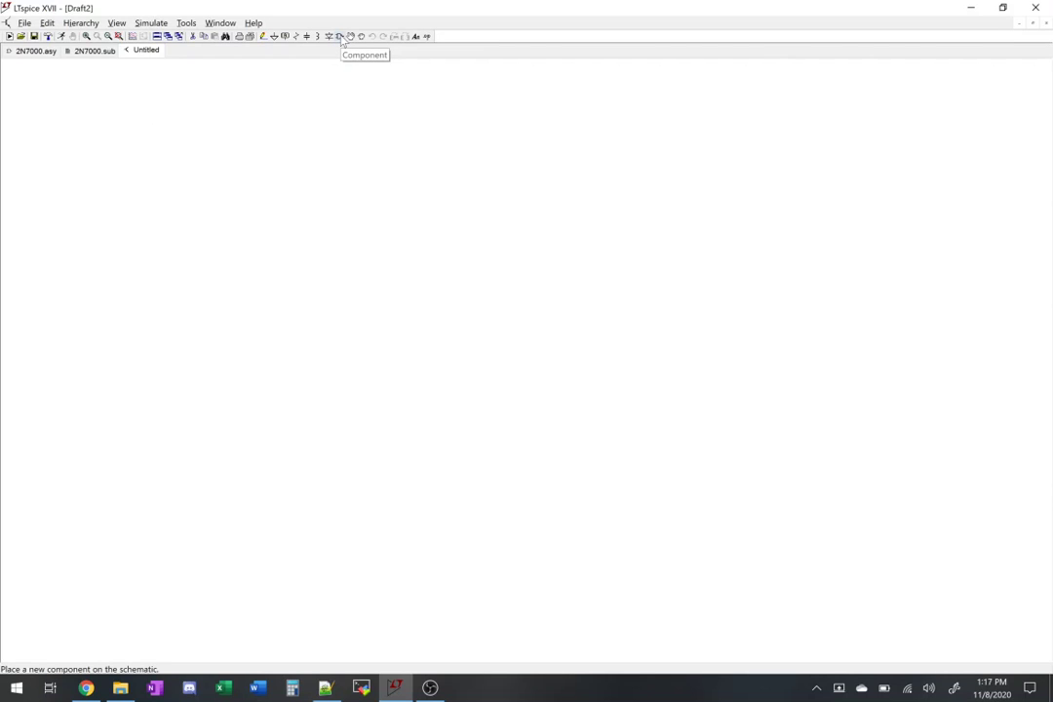
- Place one copy of the [AutoGenerated] 2N7000 symbol on Draft2 as U1
click(341, 37)
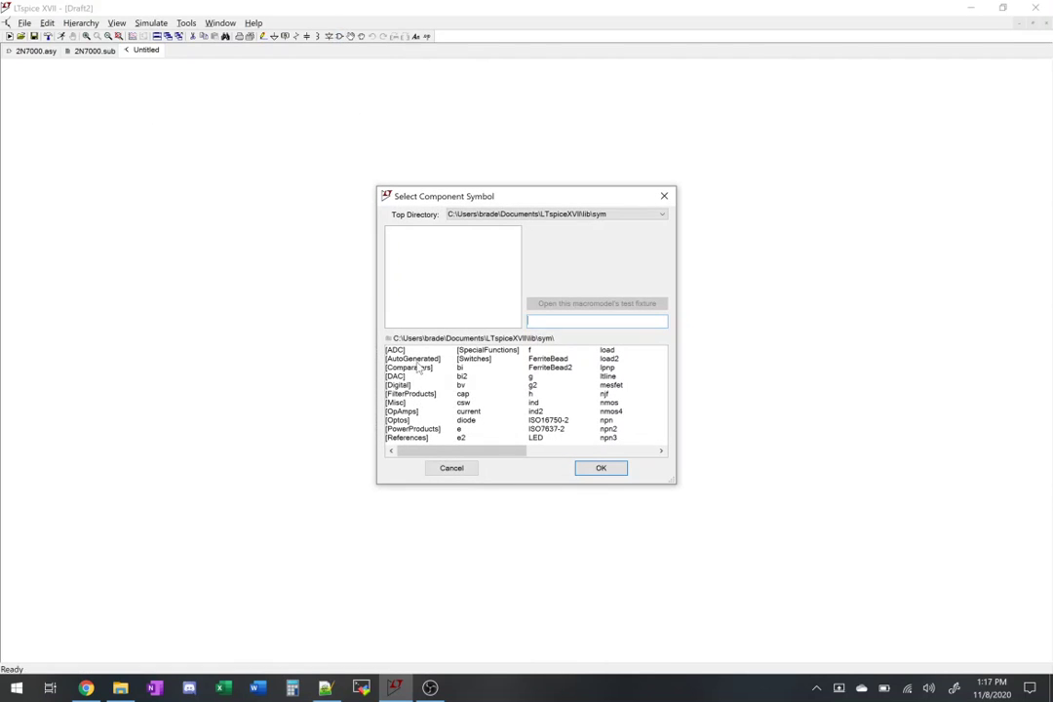
click(419, 361)
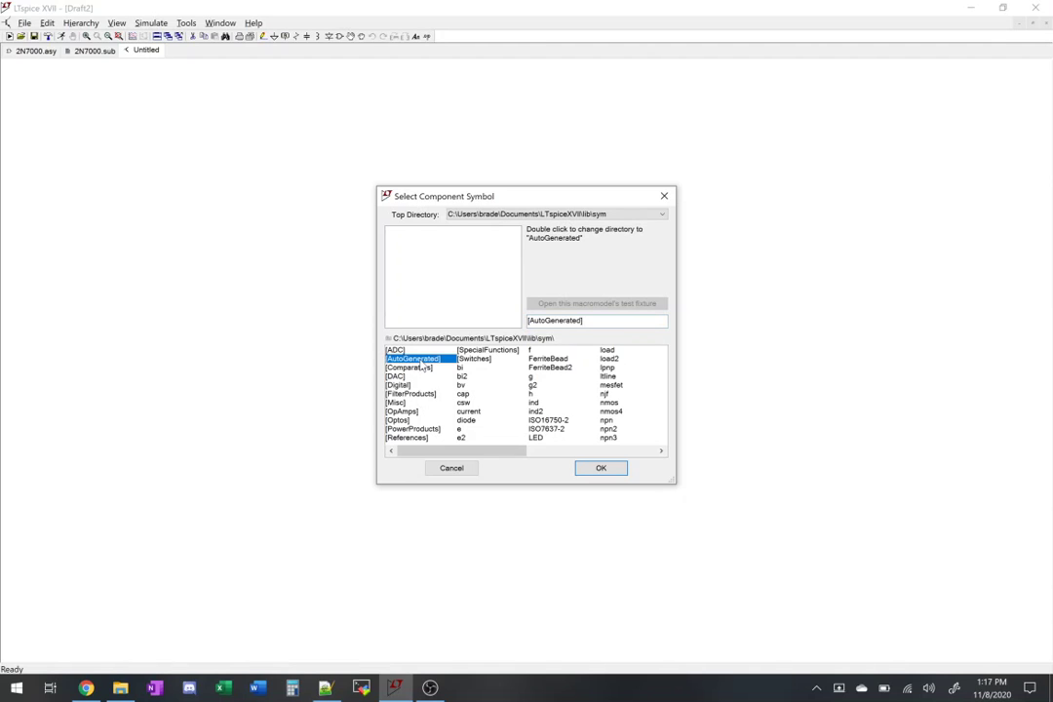
double_click(419, 360)
click(405, 358)
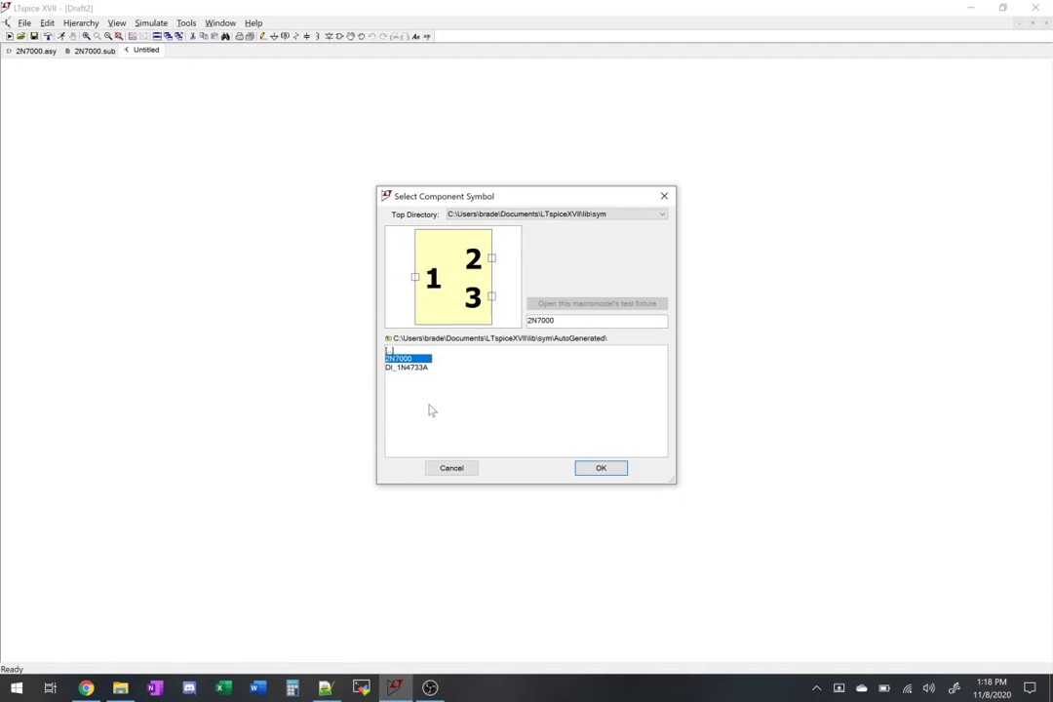
click(601, 468)
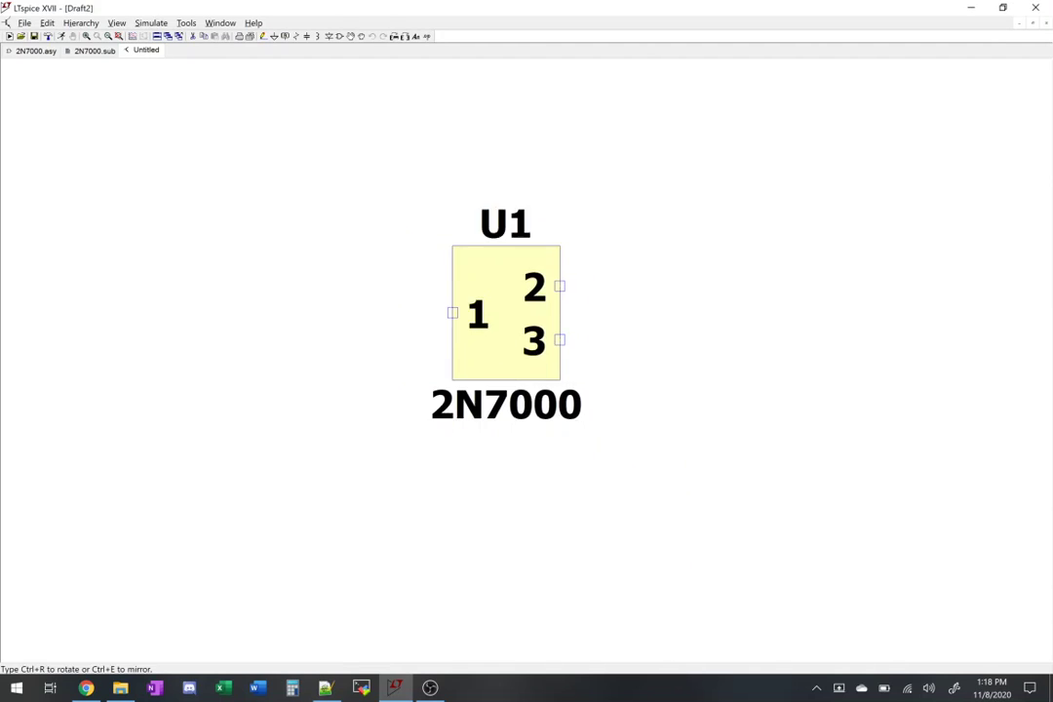
click(506, 312)
key(Escape)
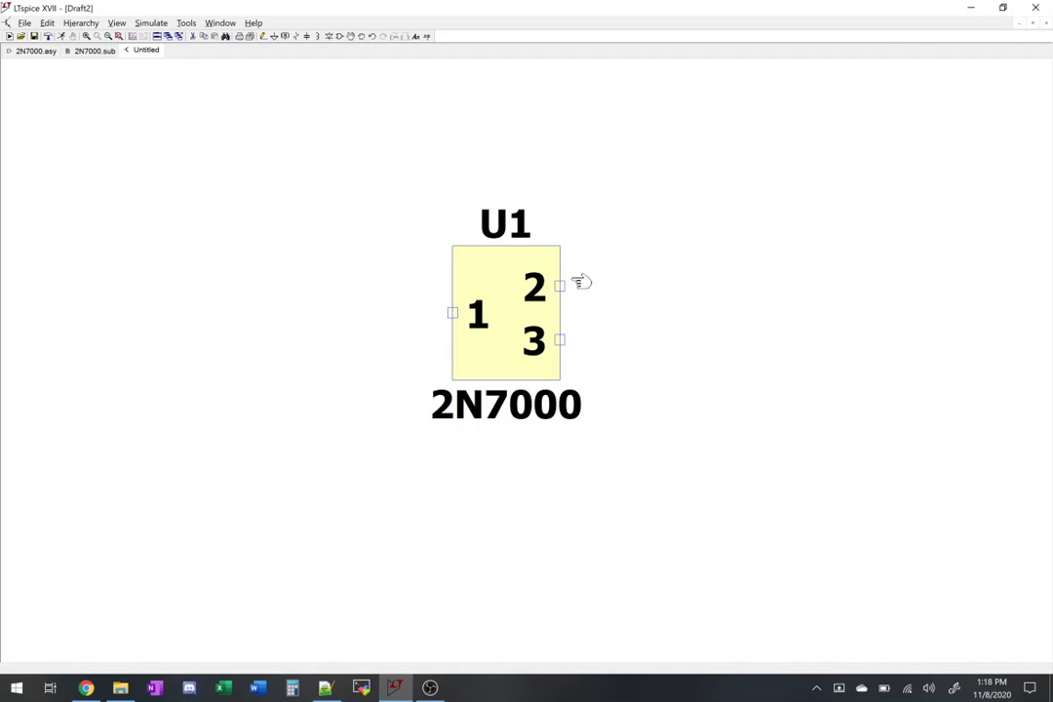
- Check the model's Drain, Gate, Source node order, then place NMOS M1 right of U1
click(87, 688)
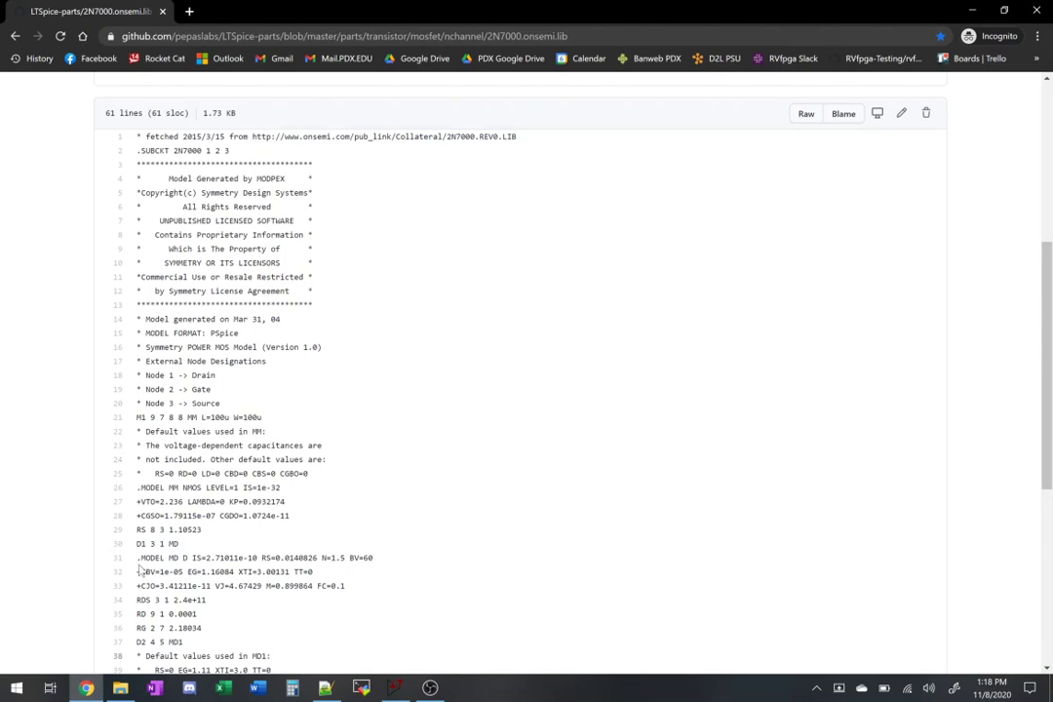
drag(142, 376, 220, 403)
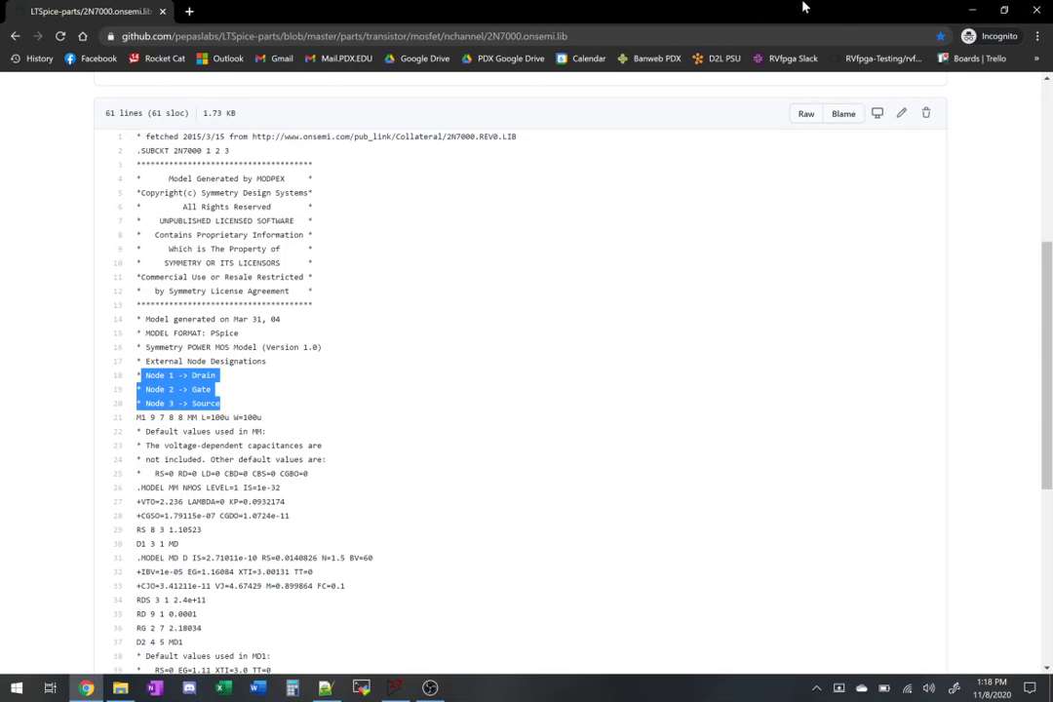
key(alt+Tab)
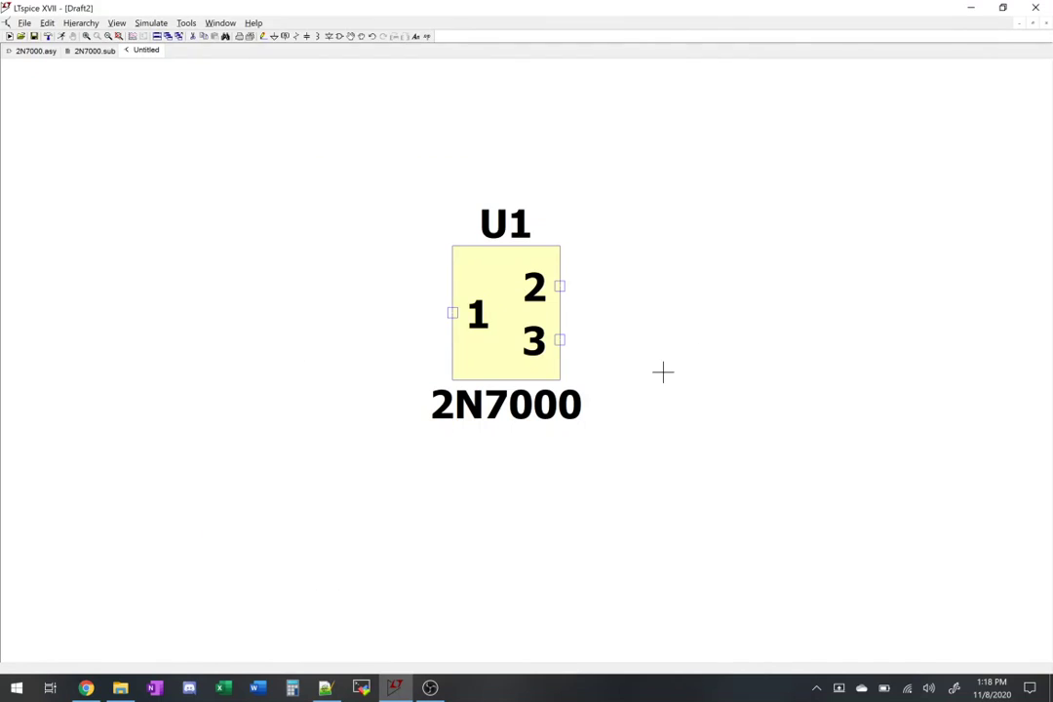
key(F2)
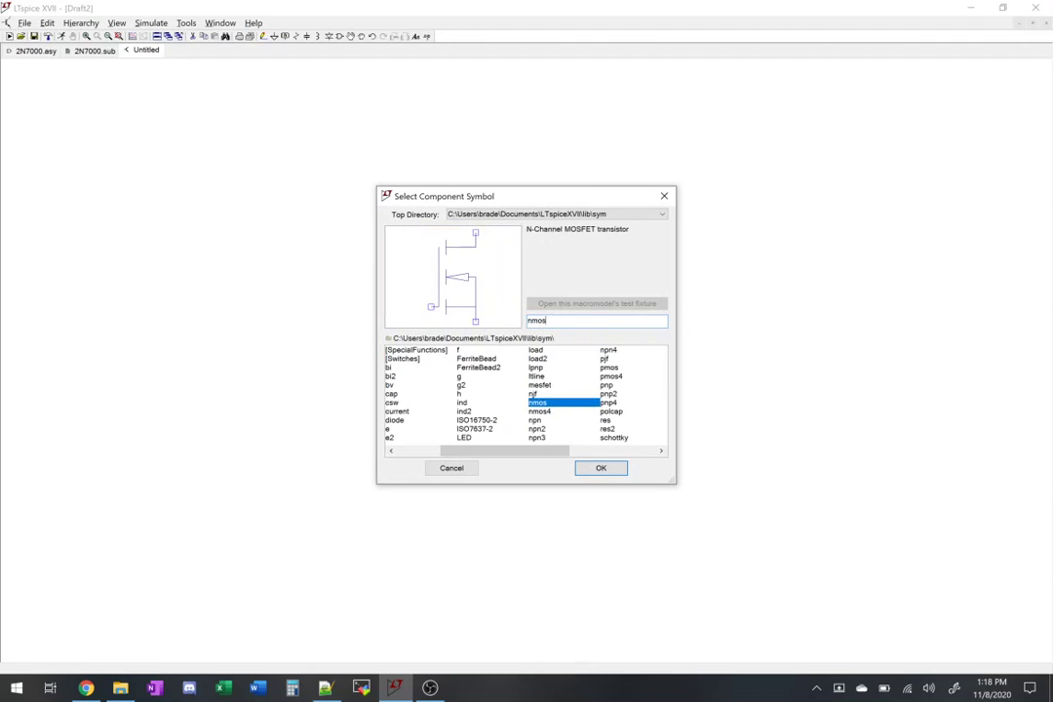
key(Return)
click(811, 298)
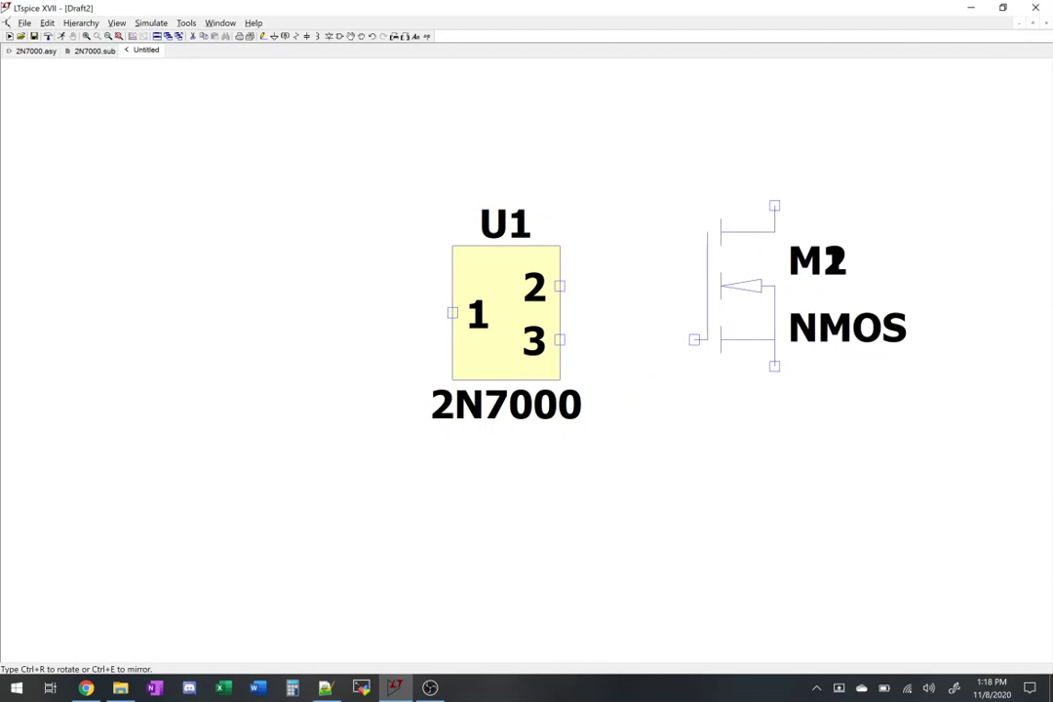
key(Escape)
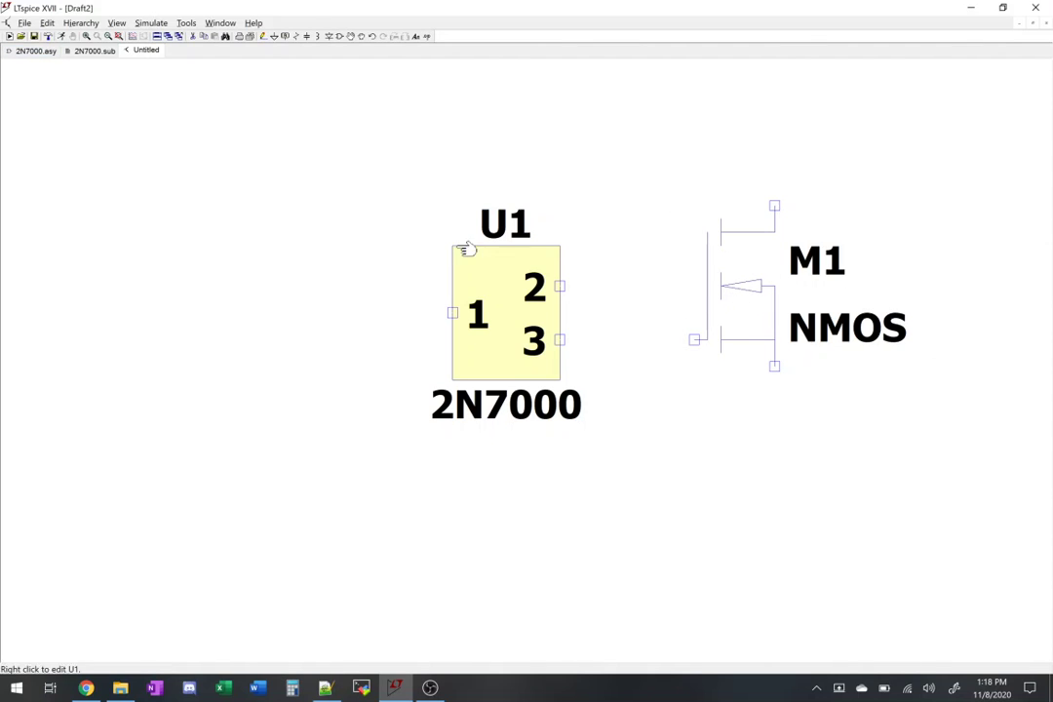
- Edit the 2N7000 symbol: delete its rectangle body and move the Unnn and 2N7000 labels right
click(37, 50)
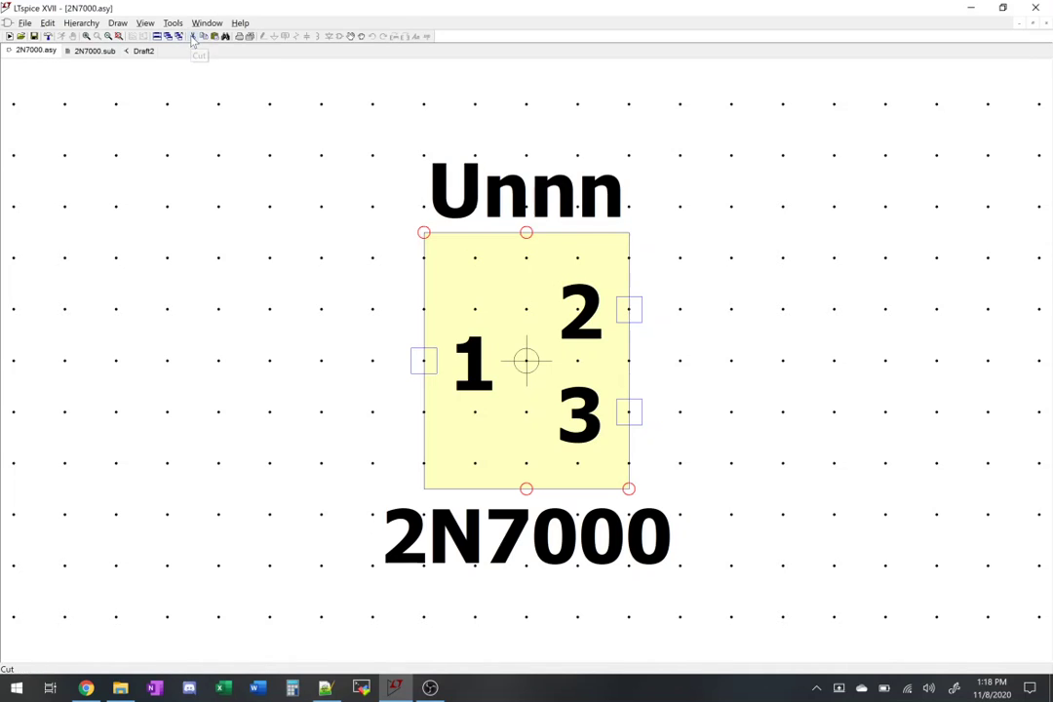
click(493, 276)
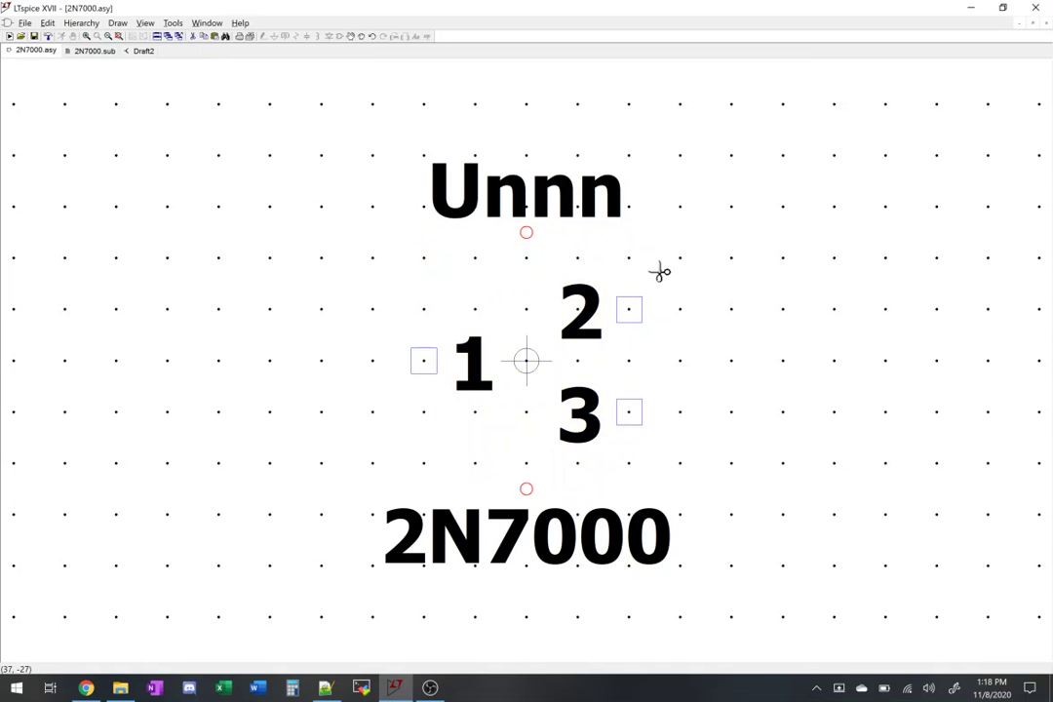
click(352, 37)
click(446, 166)
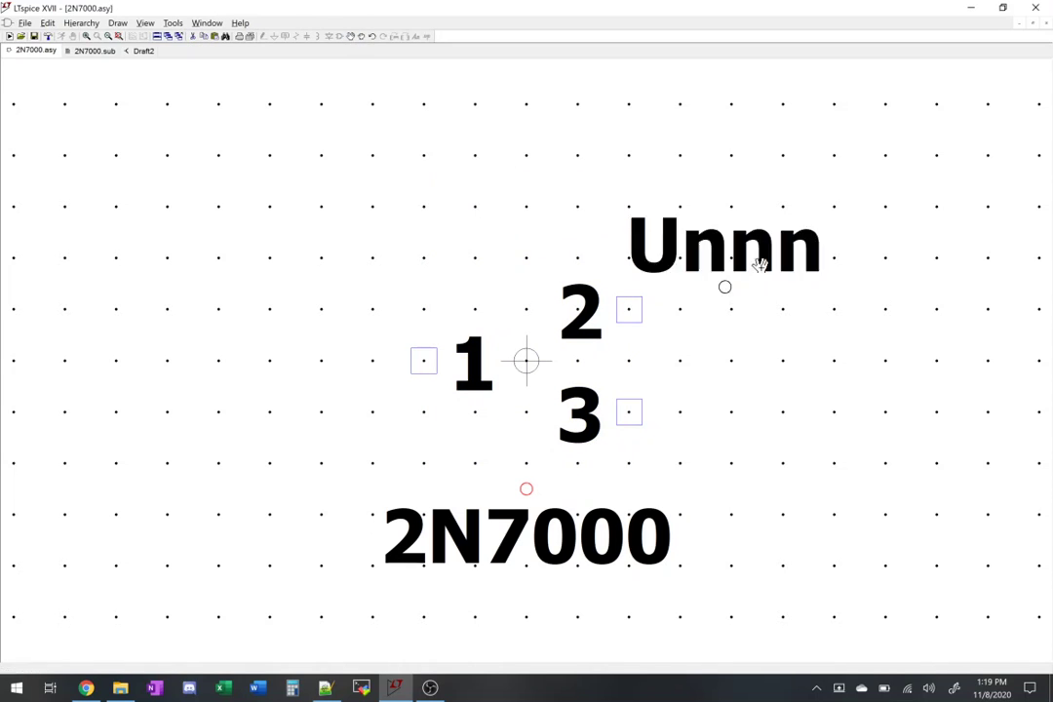
click(817, 252)
click(548, 536)
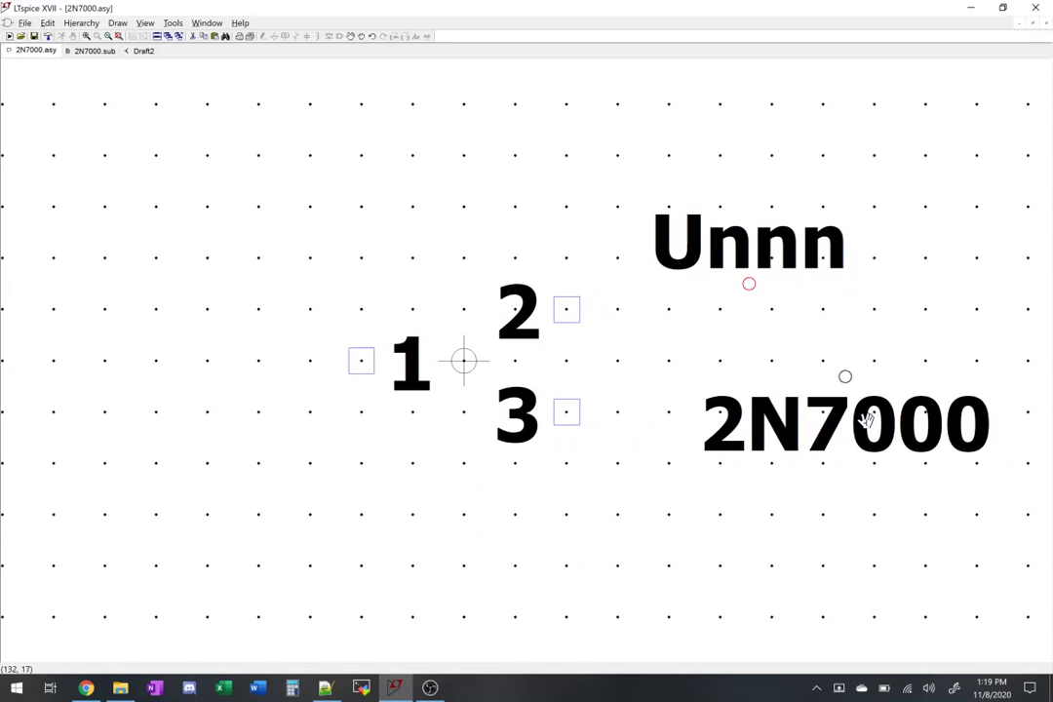
click(832, 436)
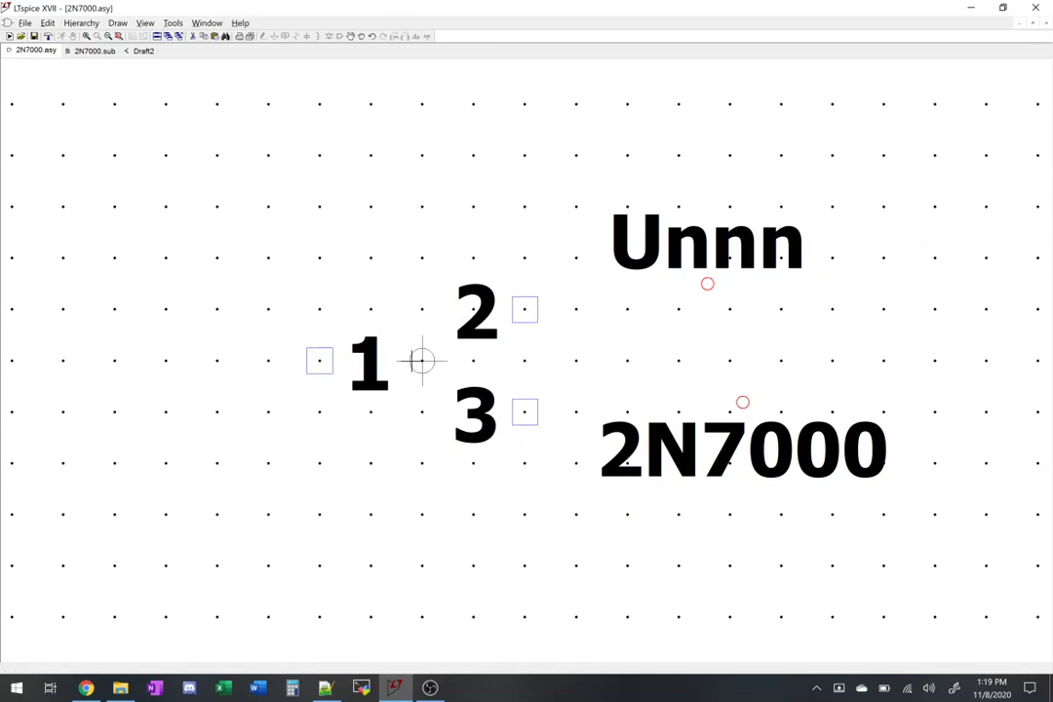
- Rearrange the pins: pin 1 upper right, pin 2 lower left, pin 3 lower right
click(352, 39)
click(524, 308)
click(319, 309)
click(319, 361)
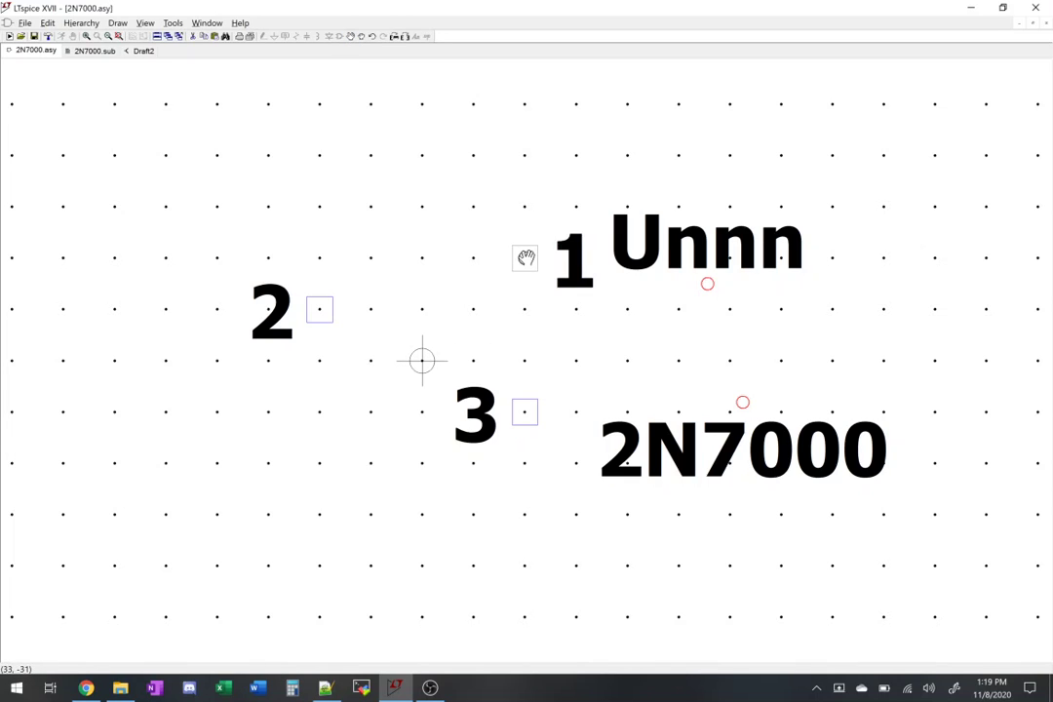
click(525, 257)
click(319, 309)
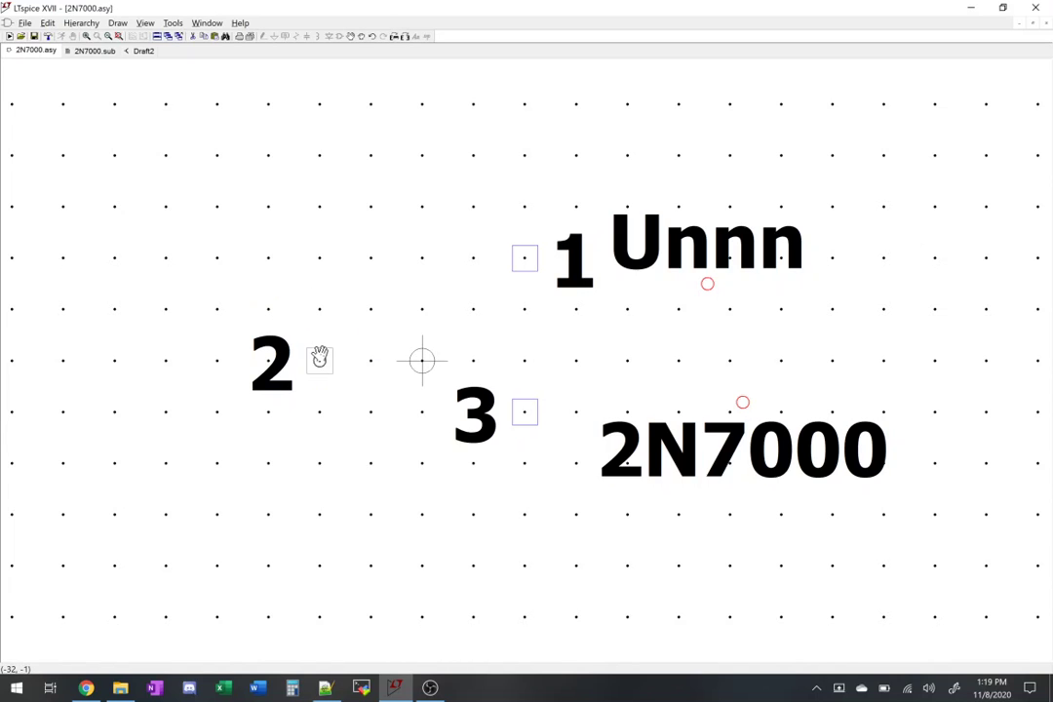
click(318, 360)
click(319, 358)
click(320, 462)
click(525, 412)
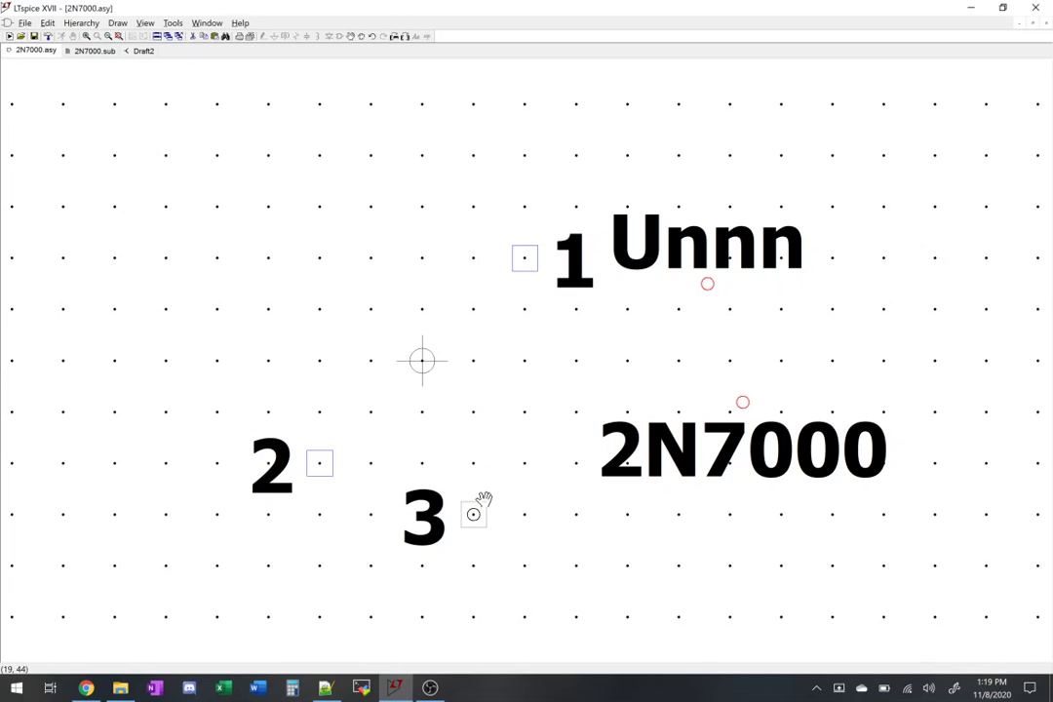
click(482, 502)
click(524, 258)
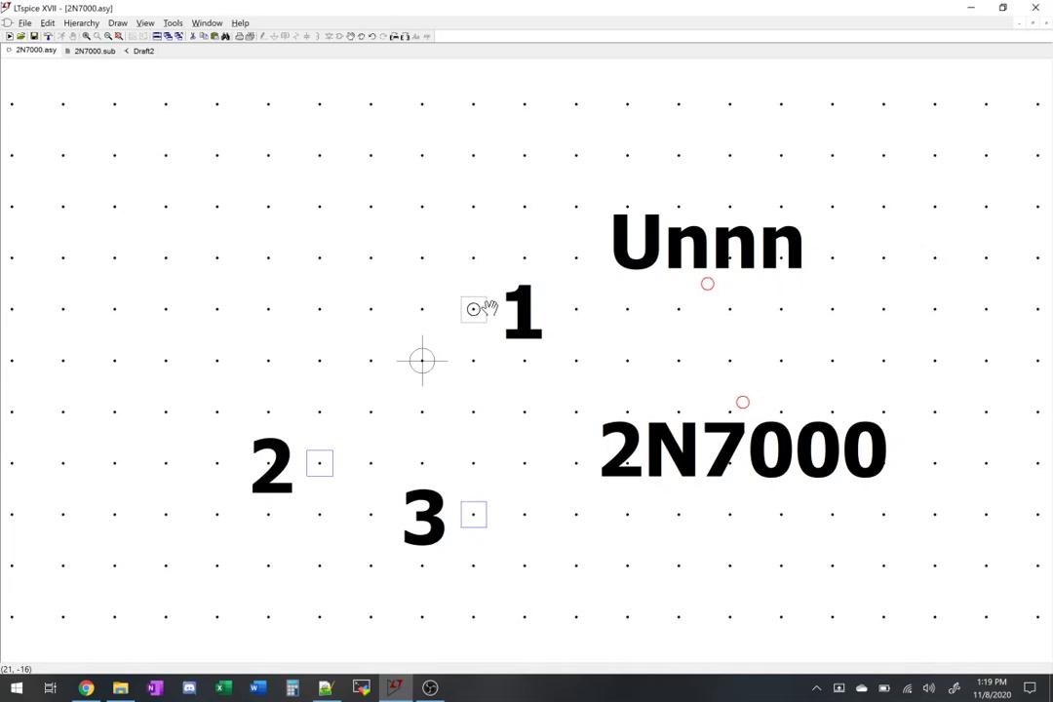
click(488, 309)
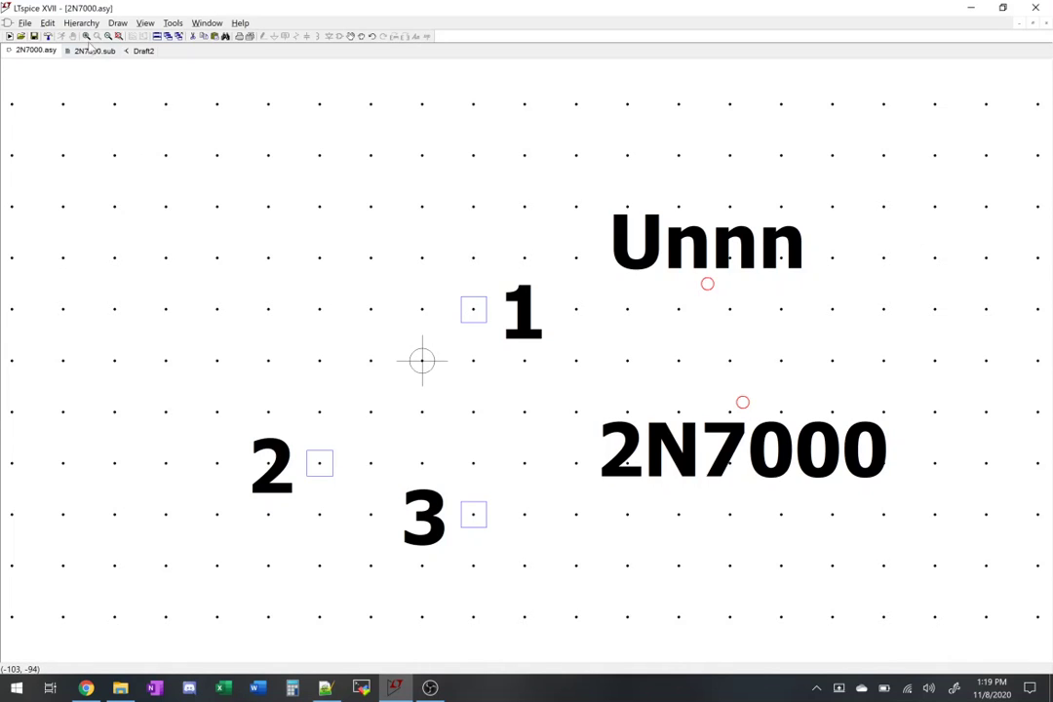
- Draw the NMOS arrow and the vertical line to its right running down toward pin 3
click(117, 23)
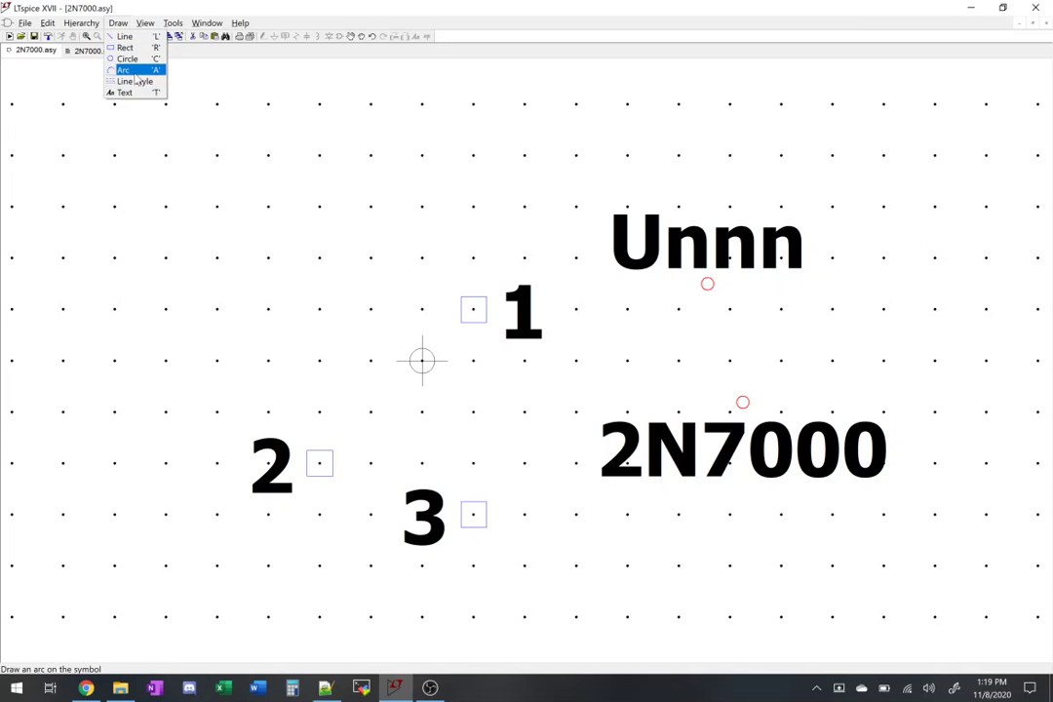
click(127, 37)
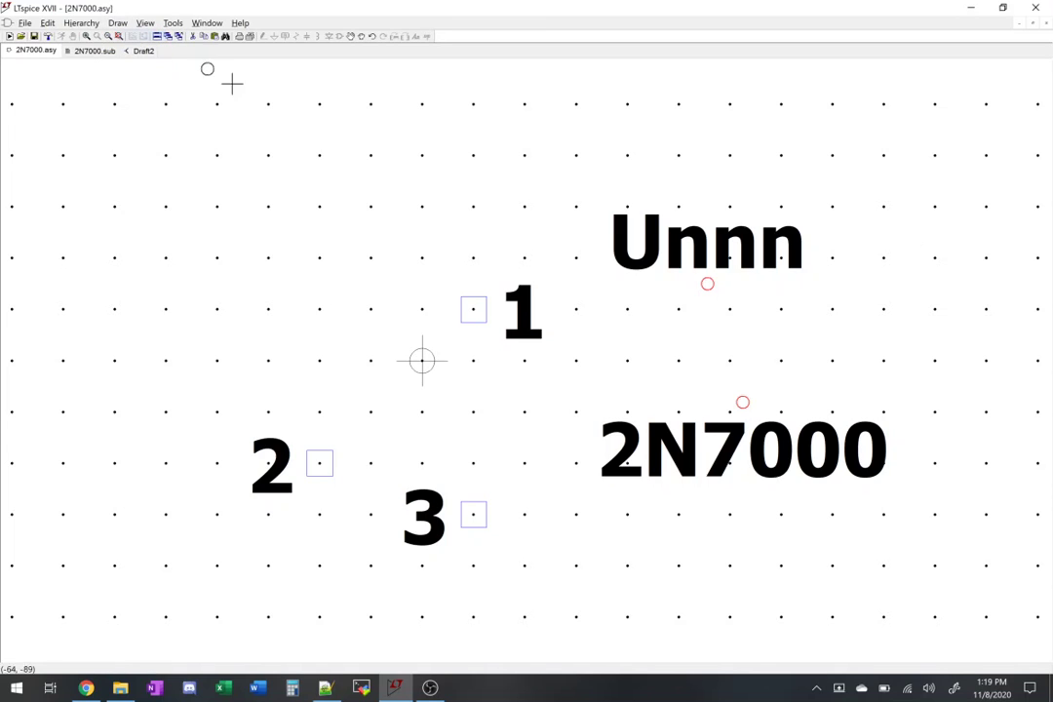
click(371, 361)
click(442, 345)
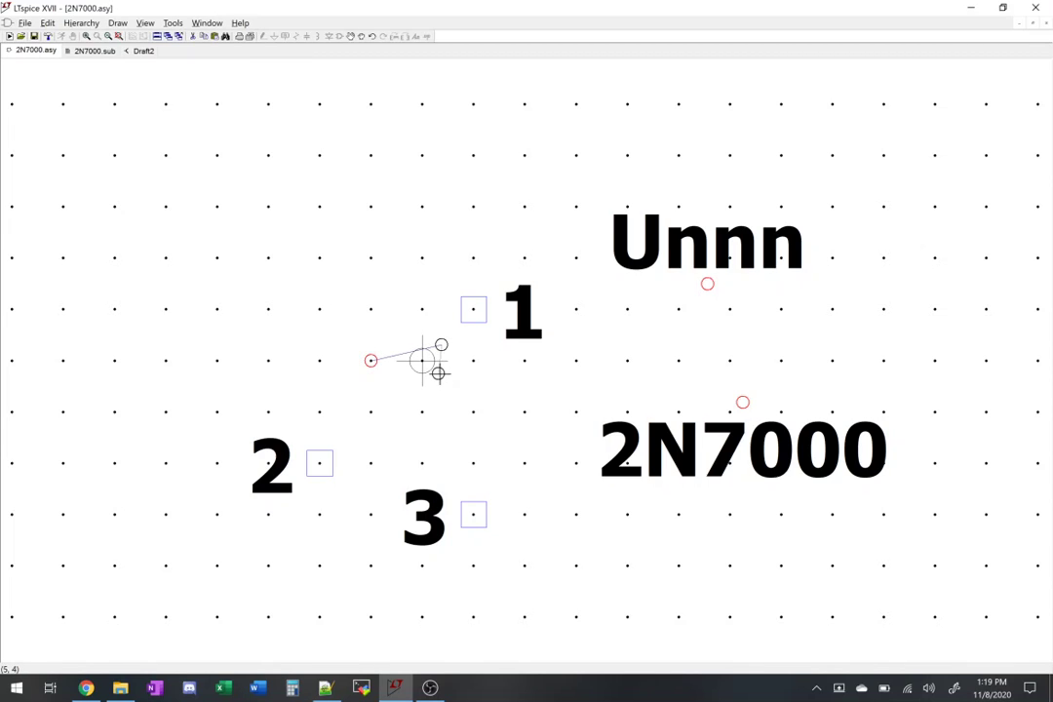
click(441, 374)
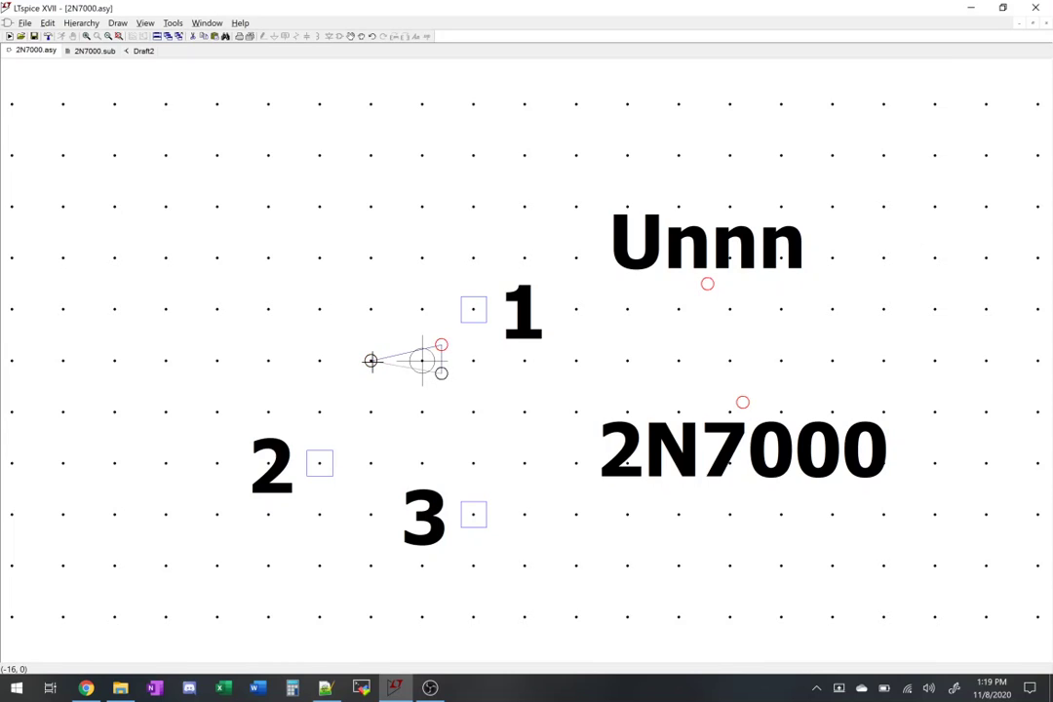
click(372, 360)
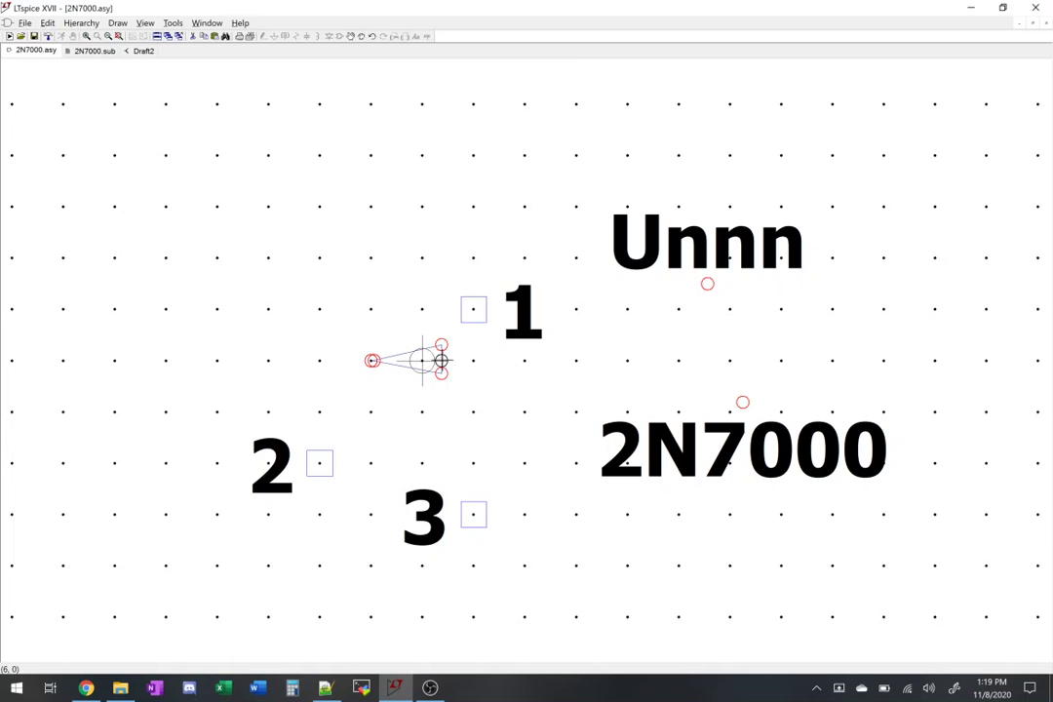
click(474, 361)
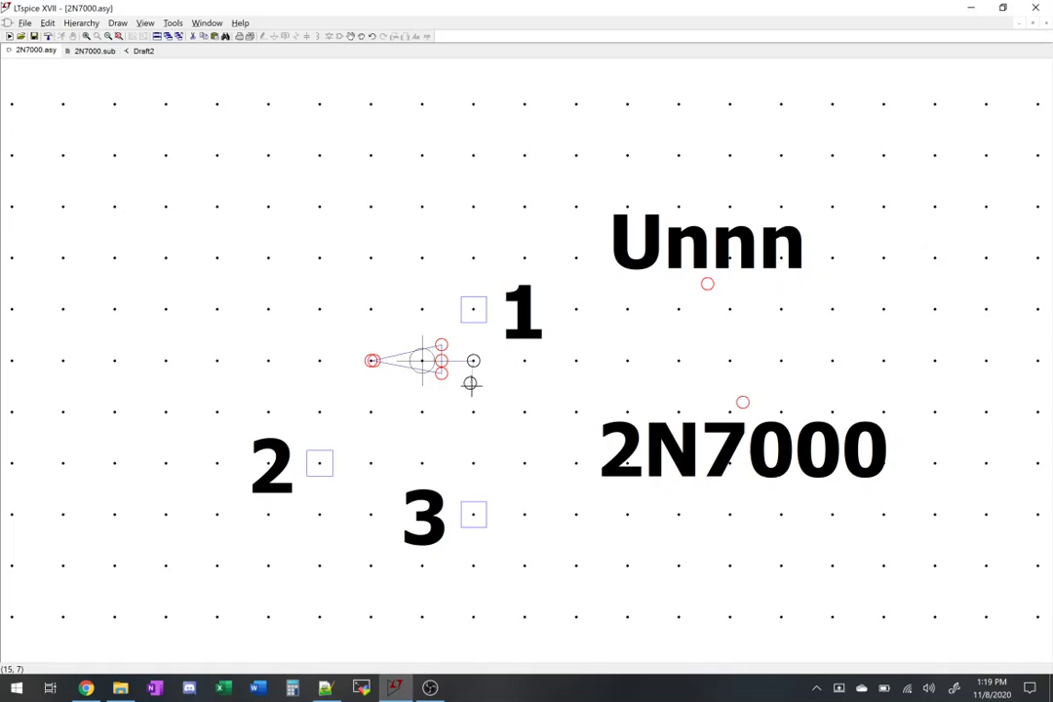
click(473, 463)
right_click(473, 478)
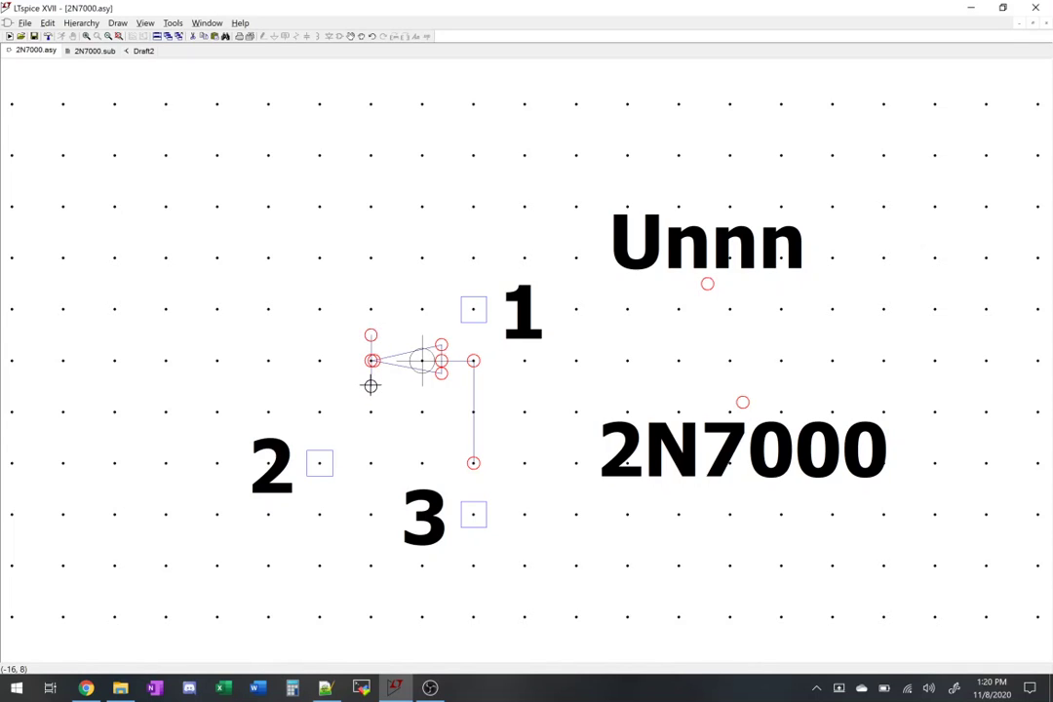
- Draw the channel segments plus the source and drain lines, extending the drain lead above pin 1
click(371, 385)
click(371, 293)
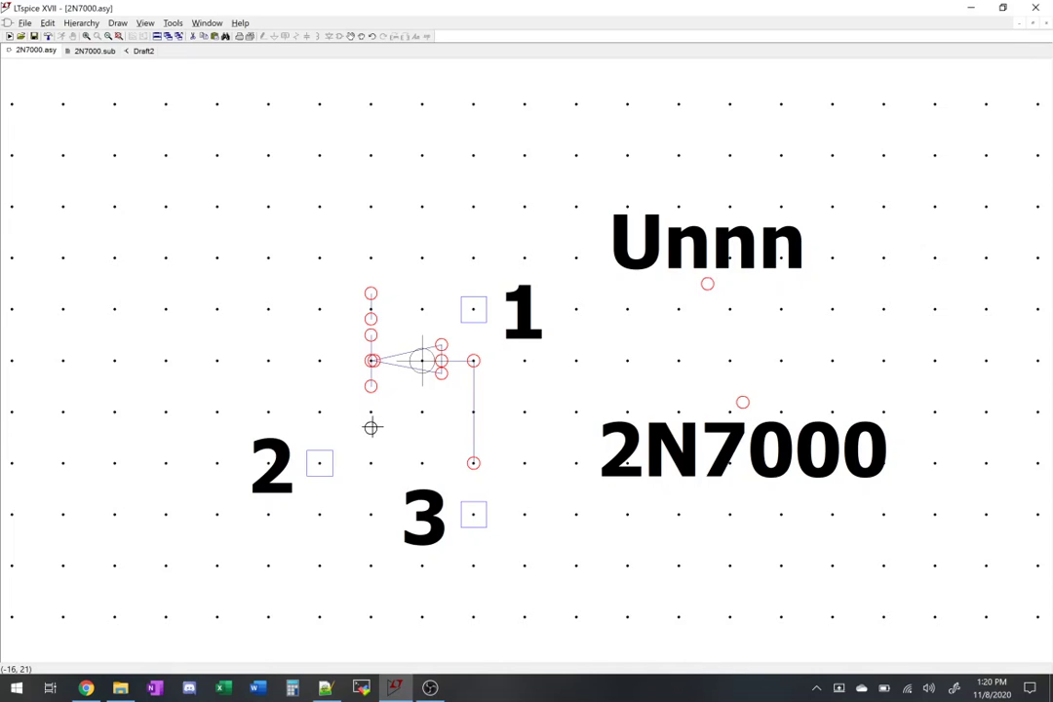
click(370, 428)
click(371, 463)
click(371, 447)
click(472, 447)
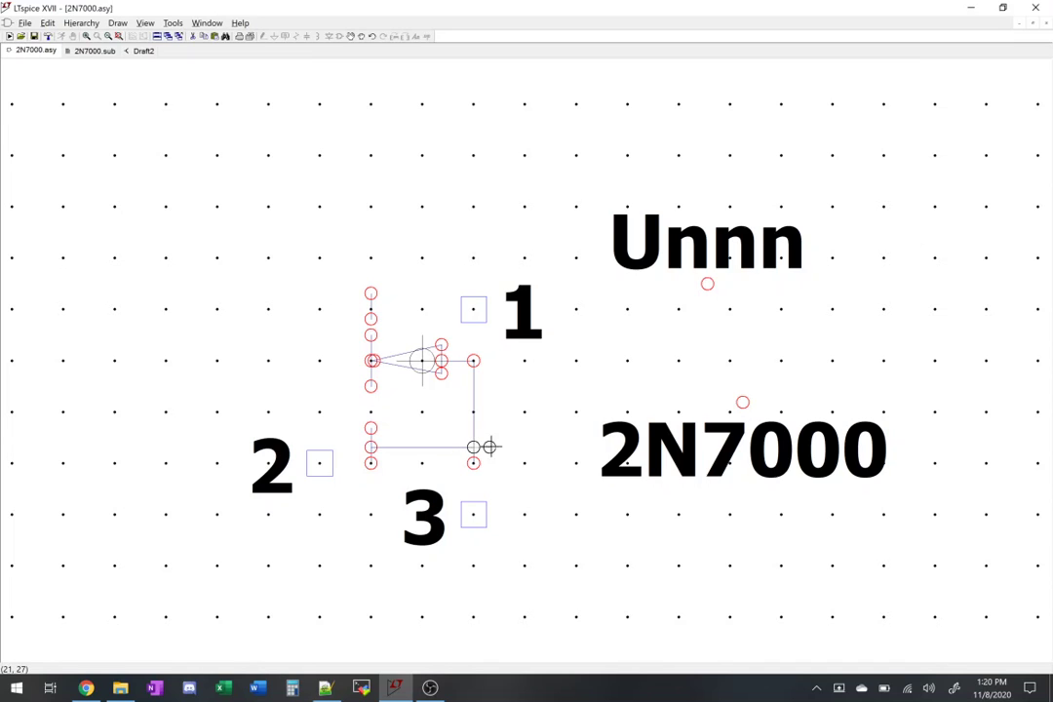
click(370, 309)
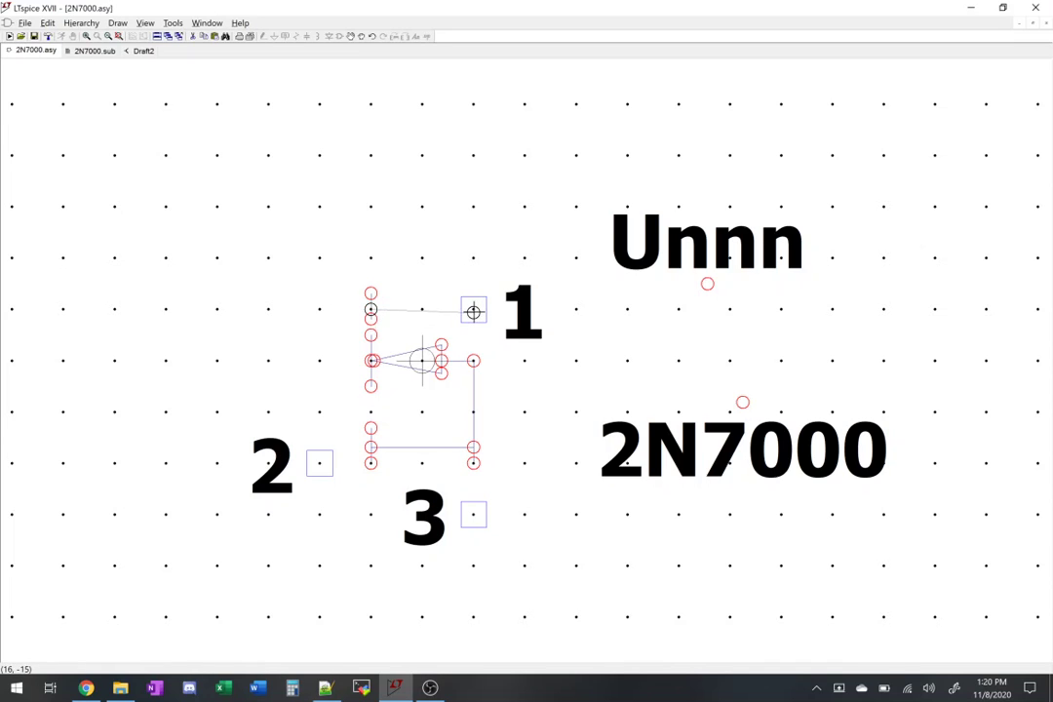
click(473, 309)
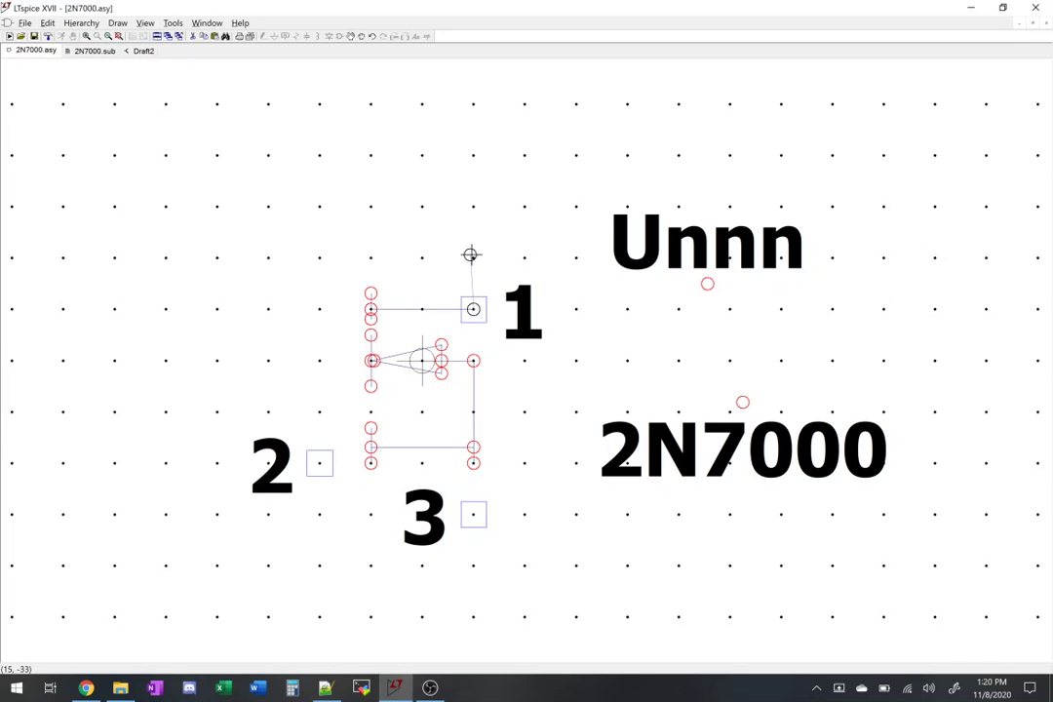
click(473, 257)
right_click(474, 256)
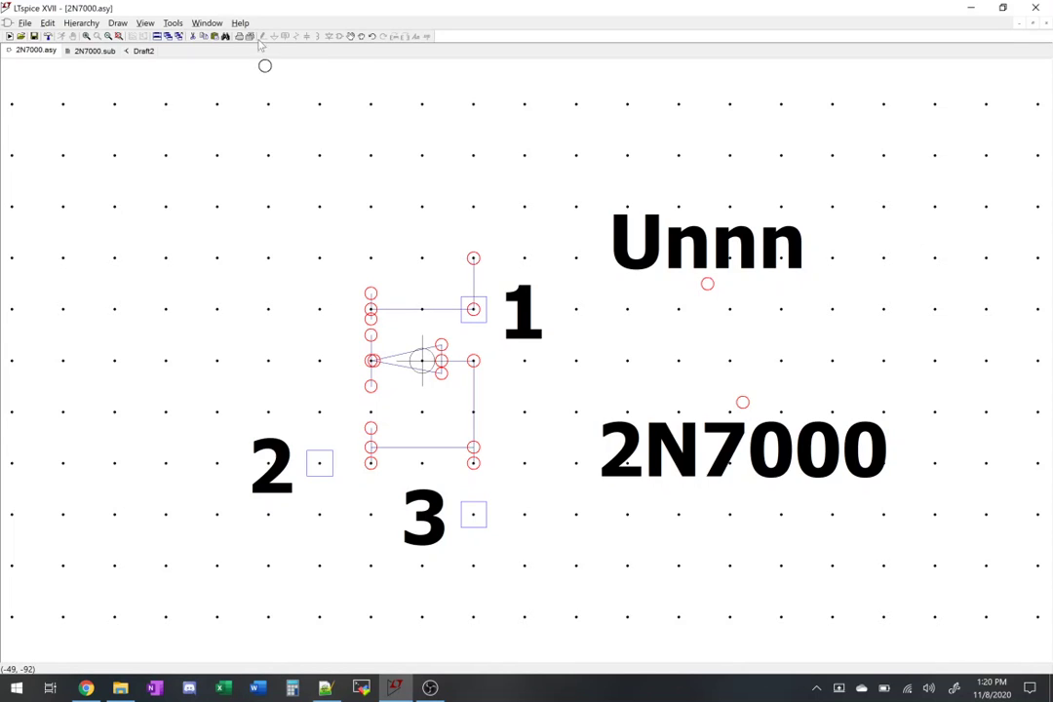
- Move pins 1 and 3 onto the drain and source lead ends, and draw the gate line to pin 2
click(353, 37)
click(507, 301)
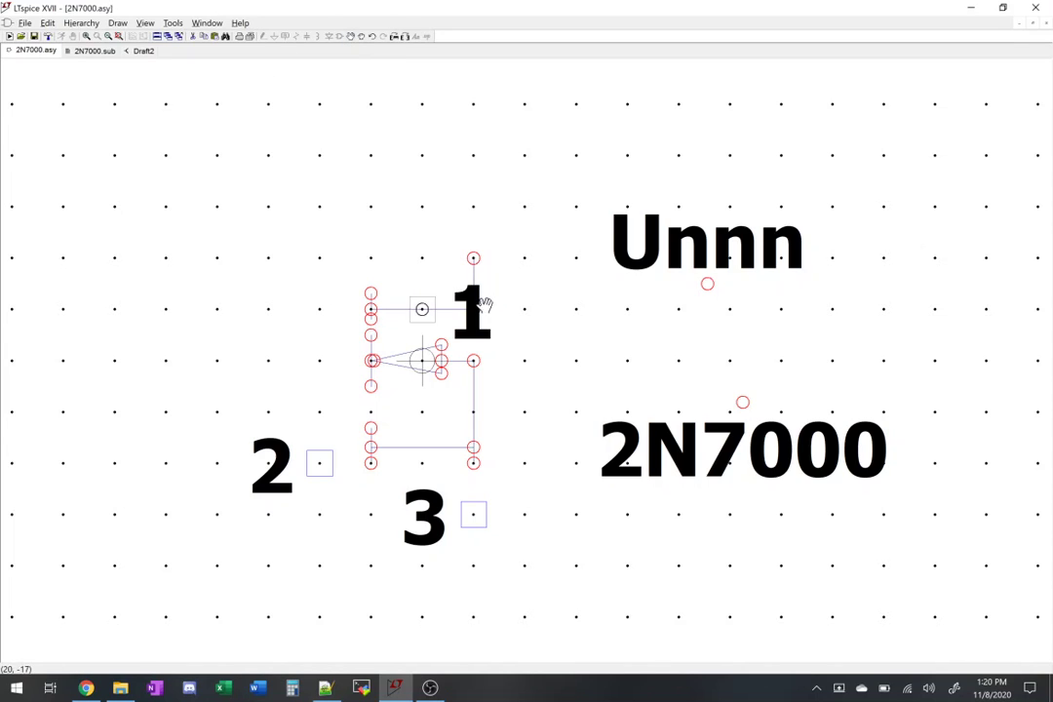
click(519, 255)
click(476, 512)
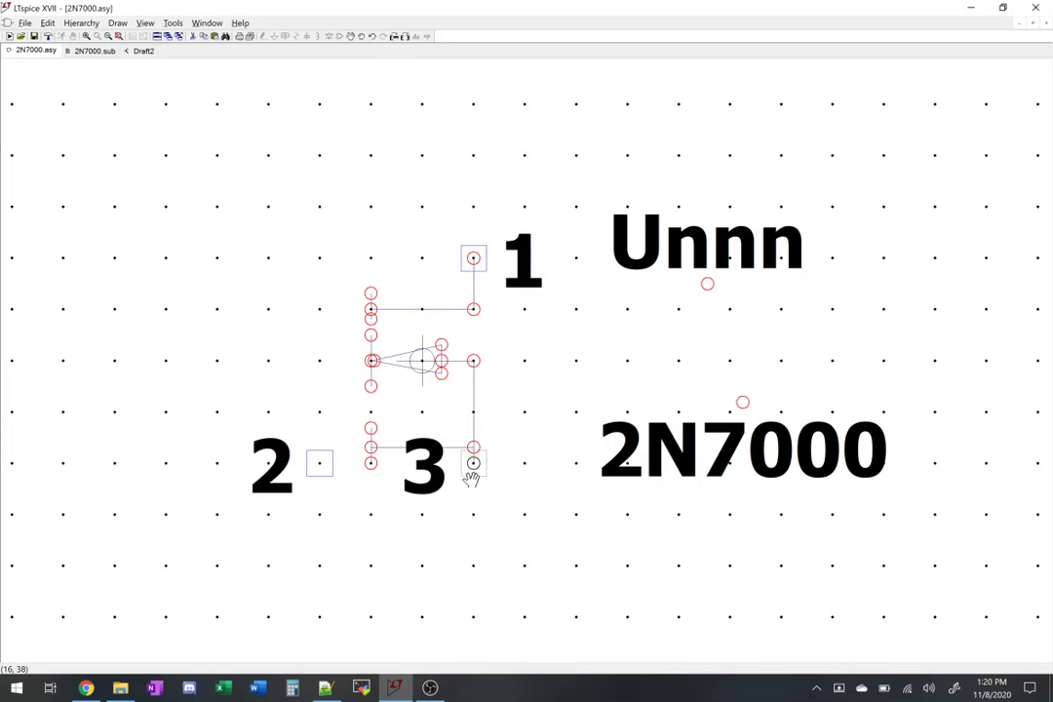
click(473, 466)
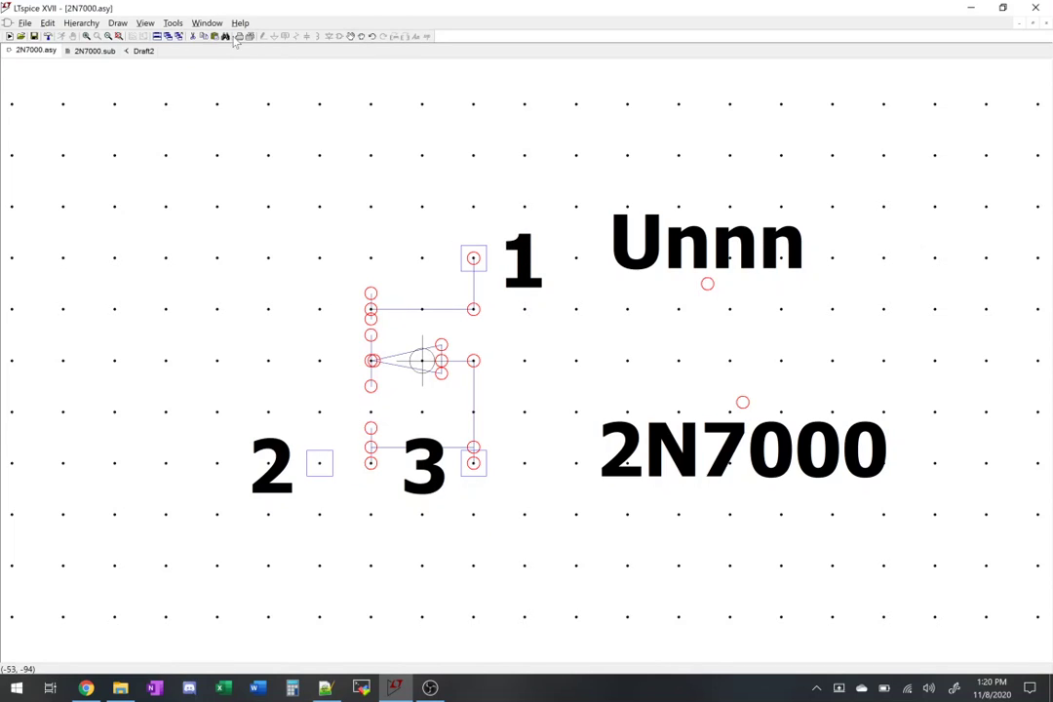
click(345, 292)
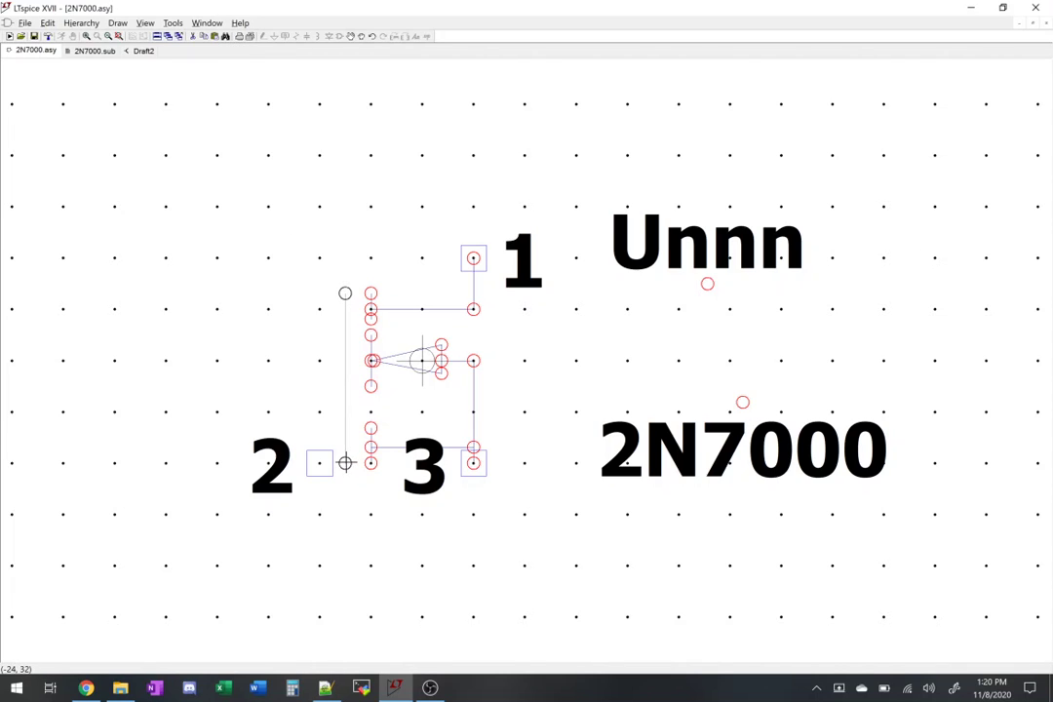
click(345, 462)
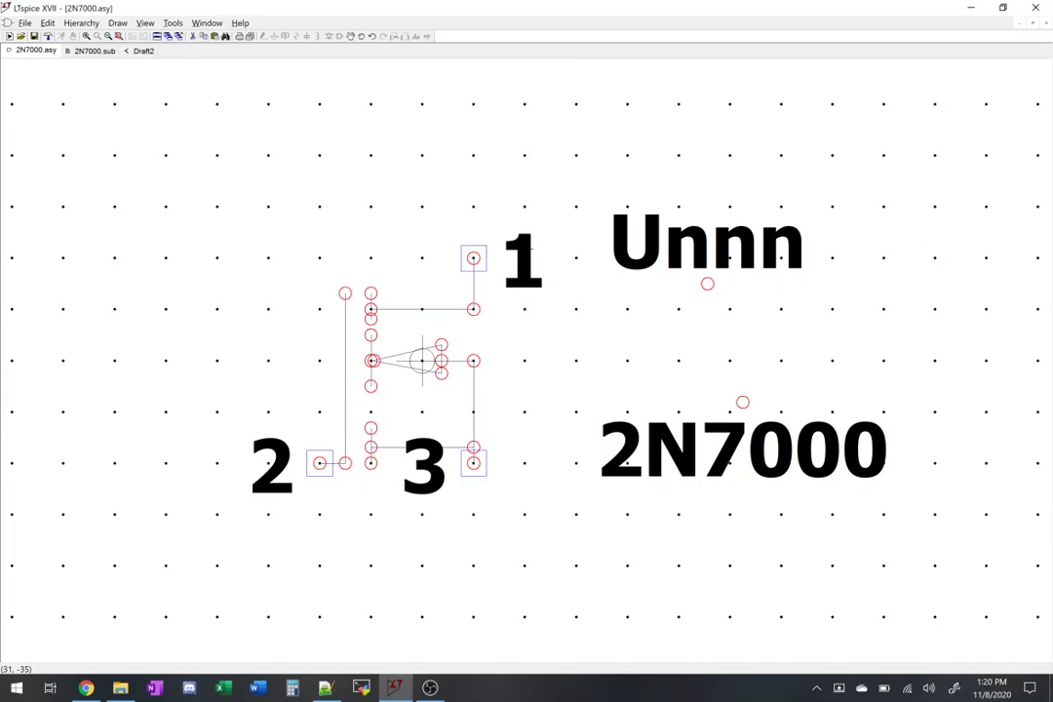
- Hide the numbers of pins 1, 3 and 2 with Pin Label Justification NONE(Not Visible)
right_click(472, 257)
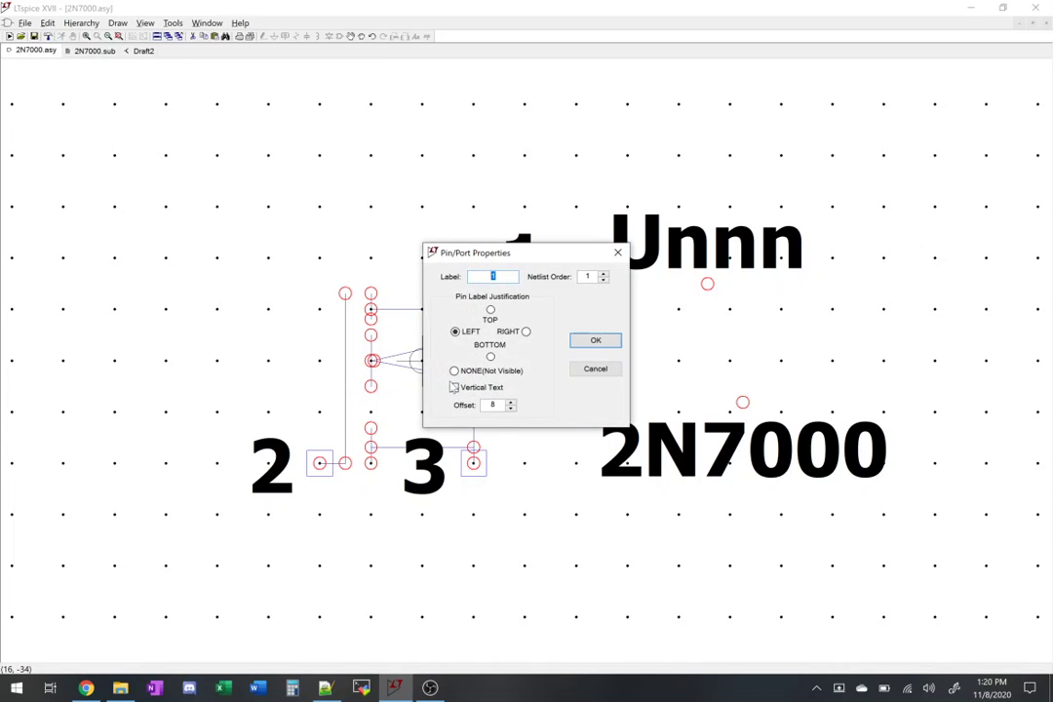
click(598, 346)
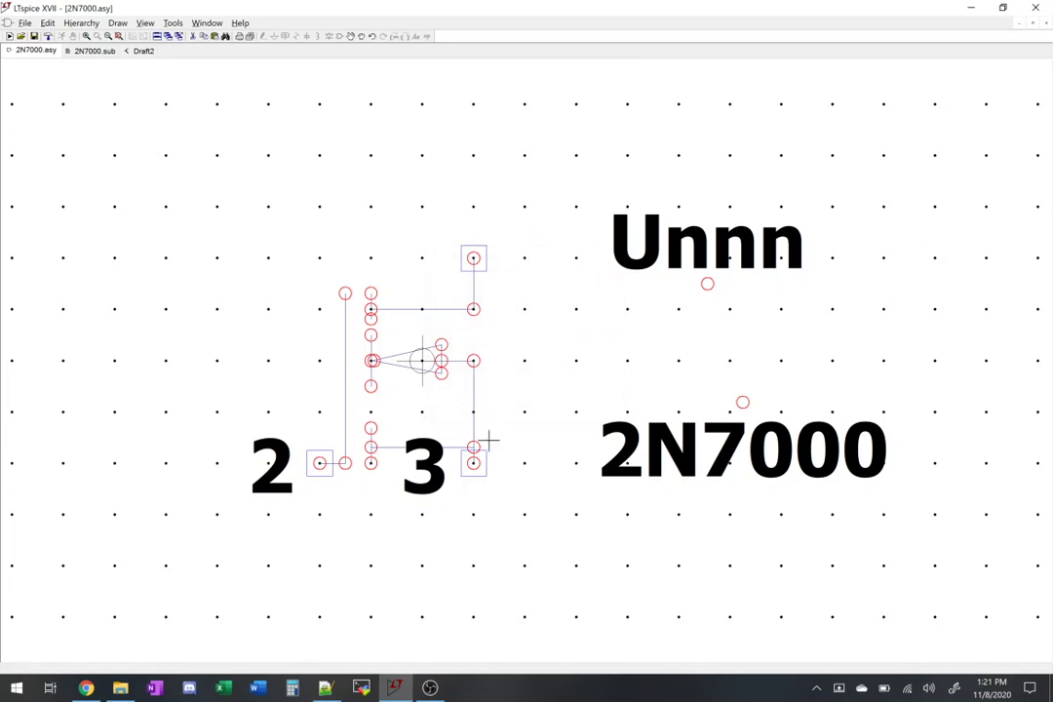
right_click(473, 461)
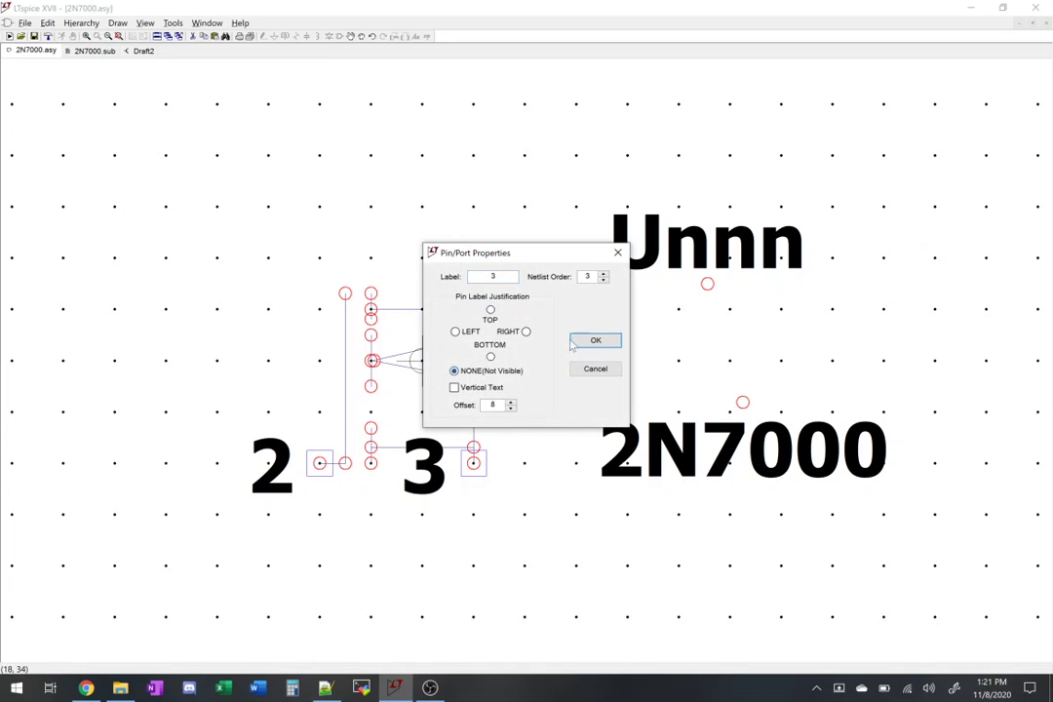
click(597, 339)
right_click(320, 464)
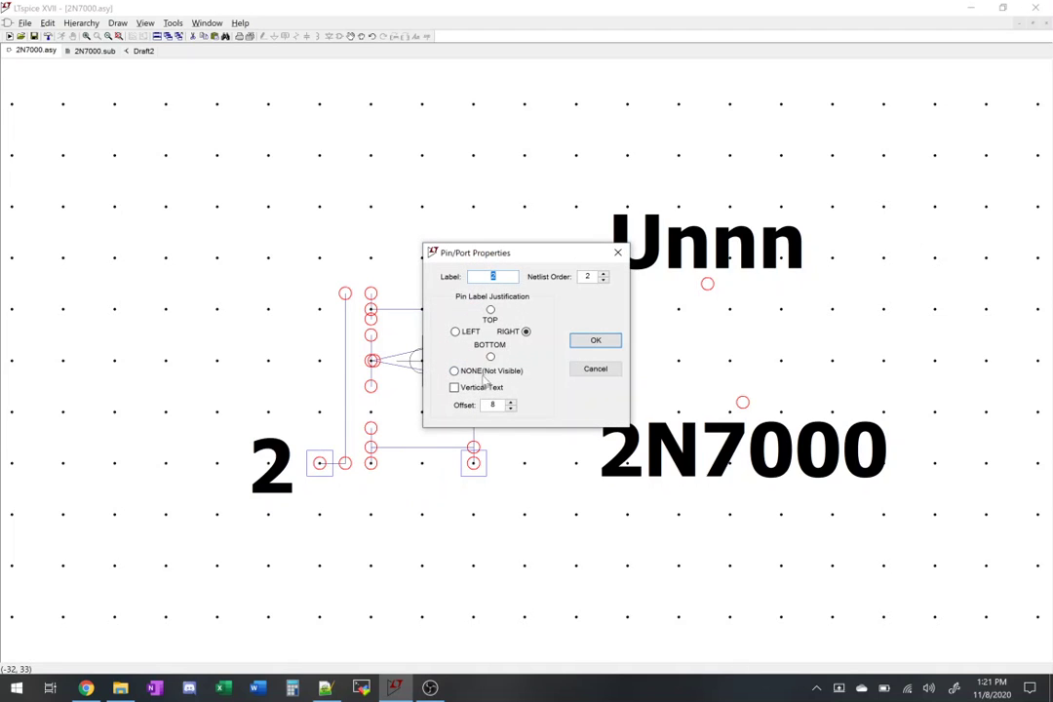
click(455, 371)
click(597, 340)
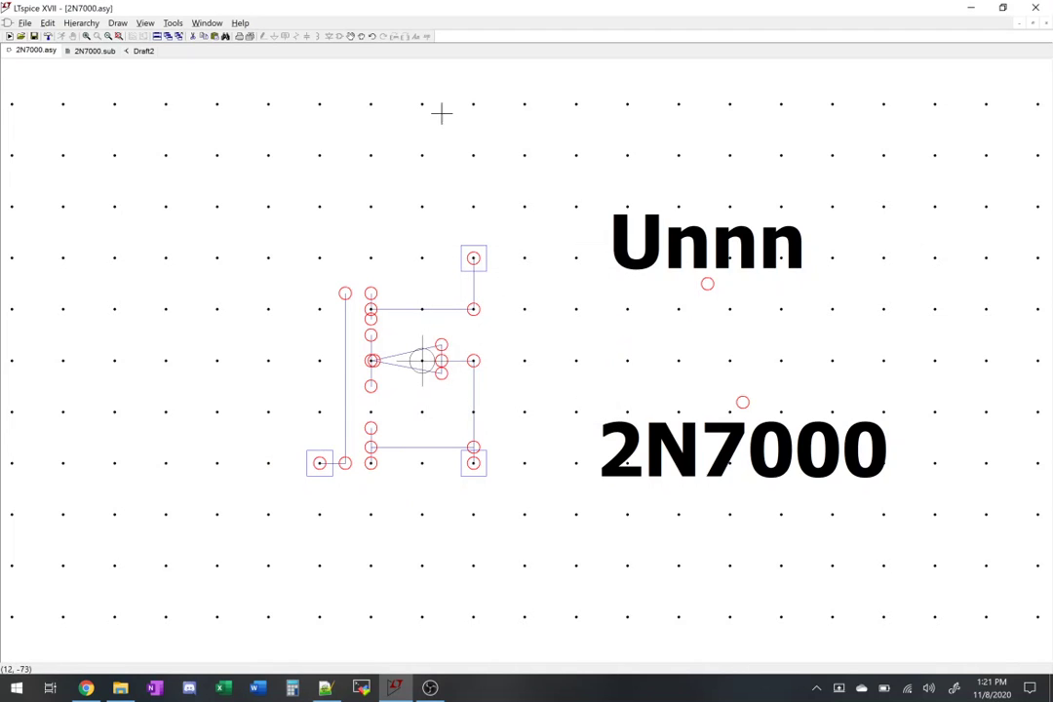
- Move the Unnn and 2N7000 labels left, closer to the transistor drawing
click(351, 37)
click(743, 212)
click(639, 245)
click(753, 463)
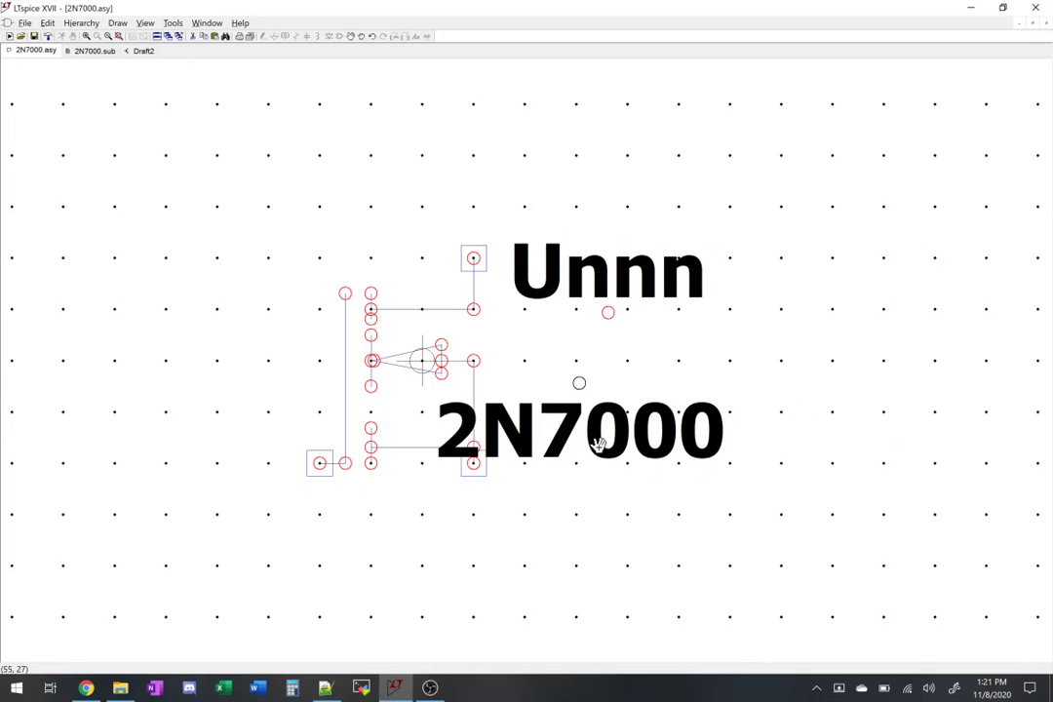
click(674, 458)
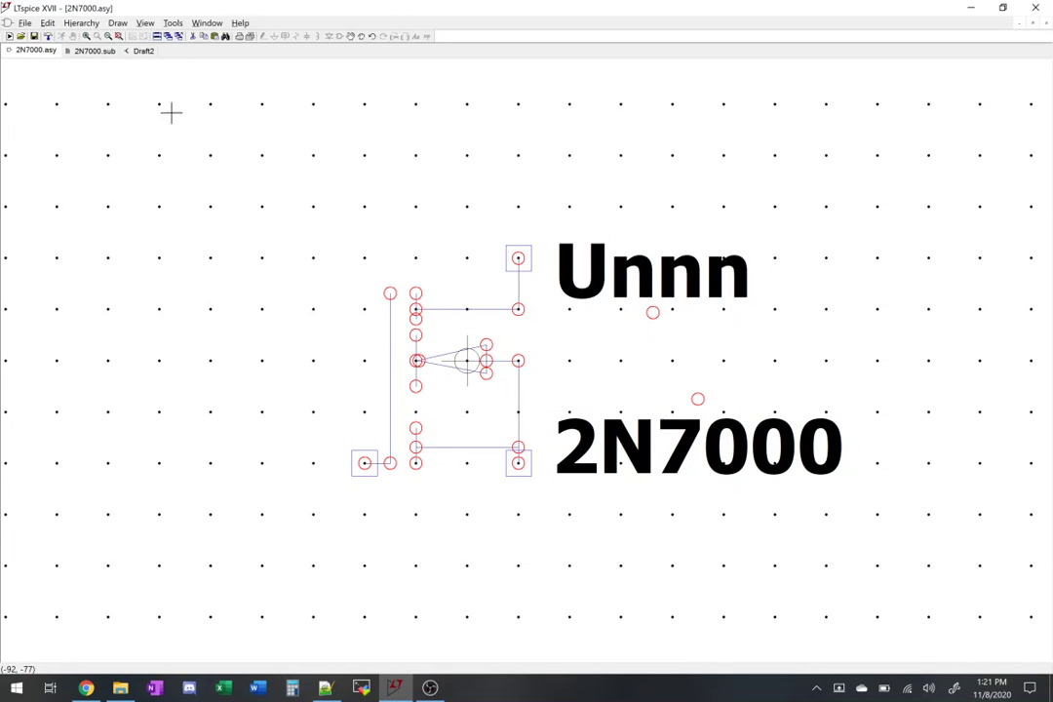
- Save the 2N7000.asy symbol and view the redrawn U1 beside M1 on Draft2
click(35, 36)
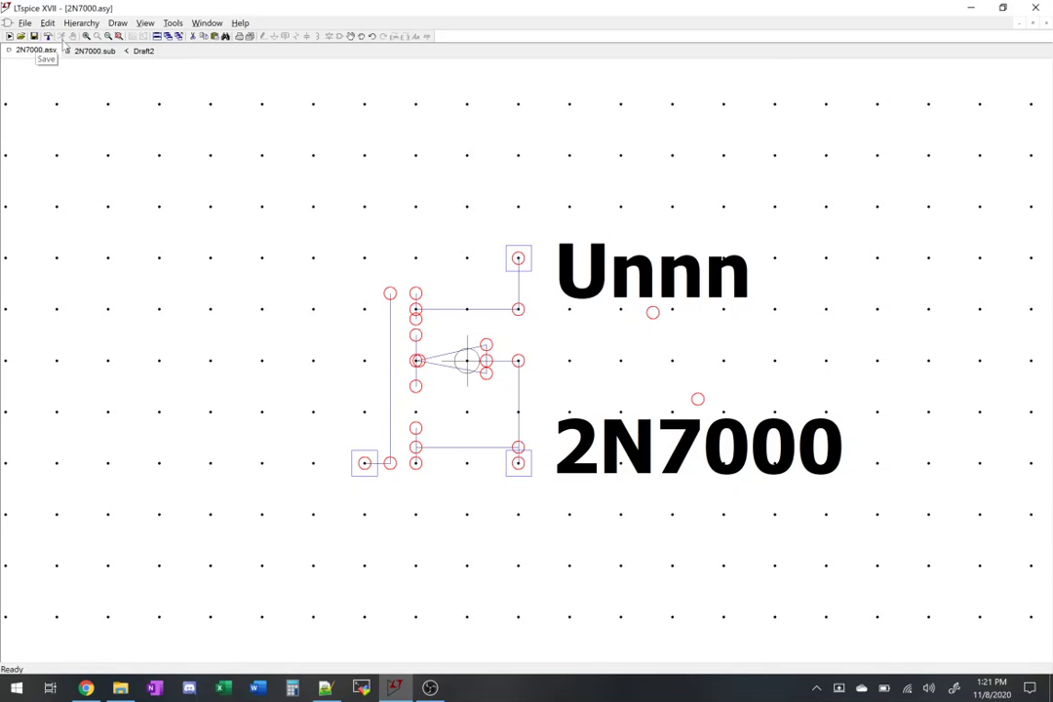
click(141, 51)
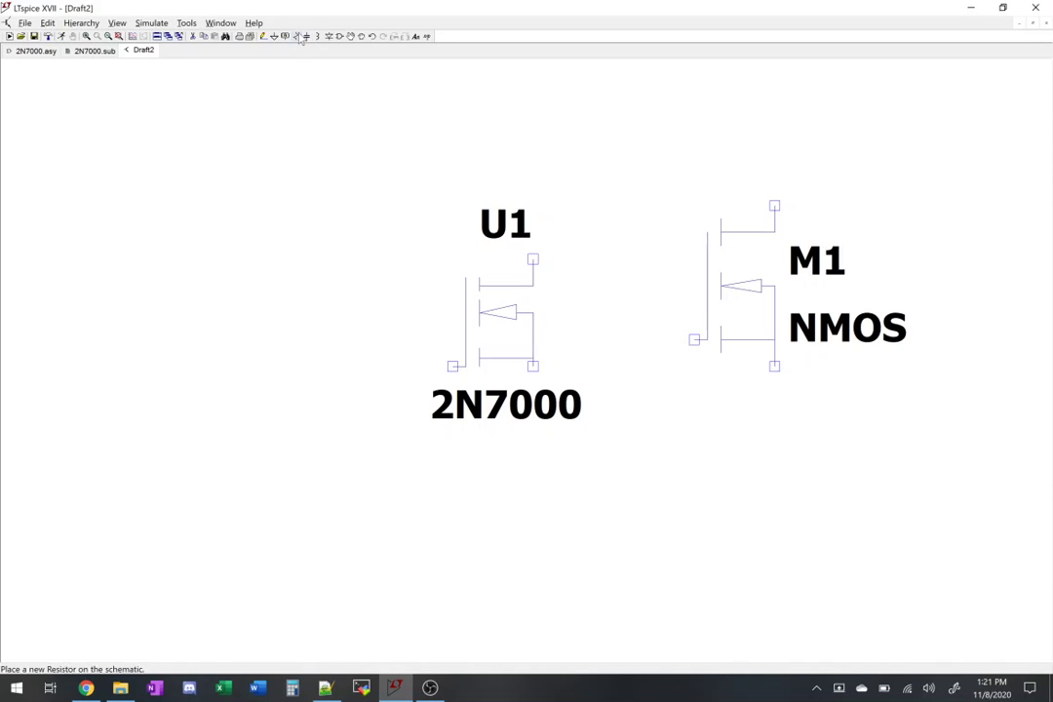
- Draw a wire from U1's drain to M1's drain
click(263, 36)
click(532, 259)
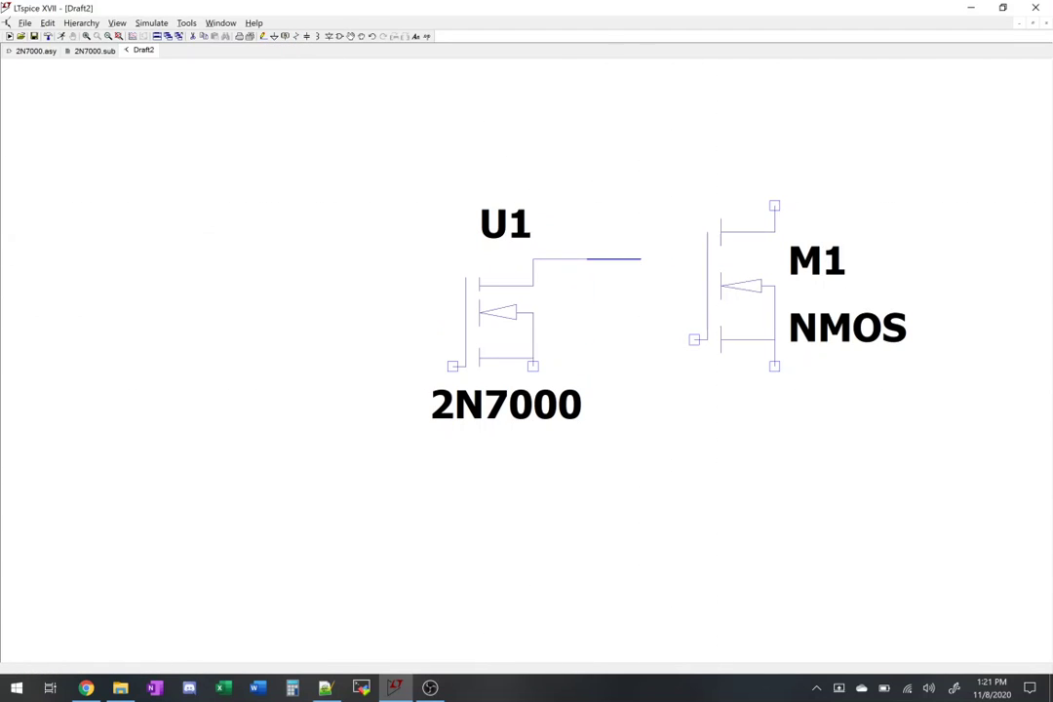
click(774, 205)
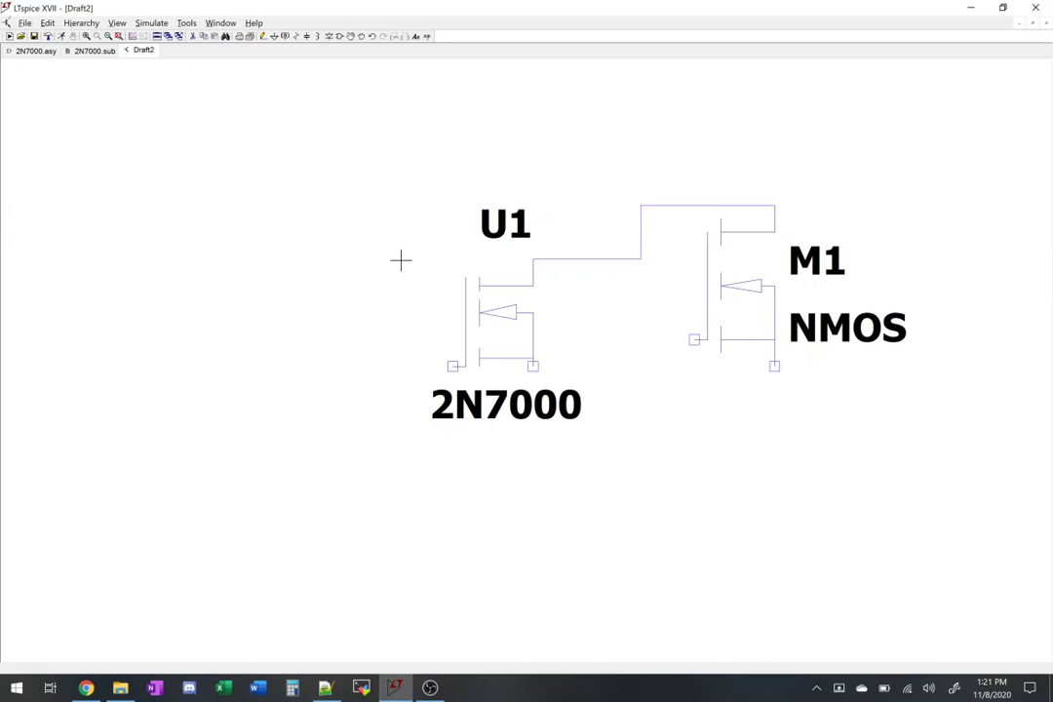
- Move U1's label beside its drain and the 2N7000 label beside its source
click(359, 39)
click(505, 224)
click(568, 289)
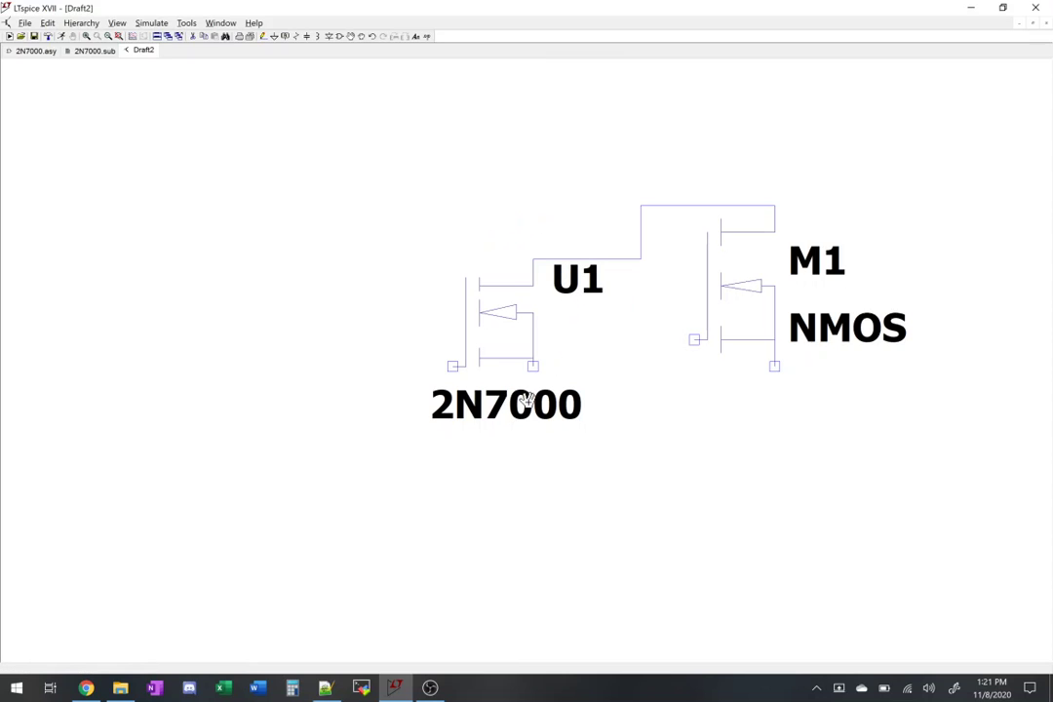
click(459, 402)
click(572, 353)
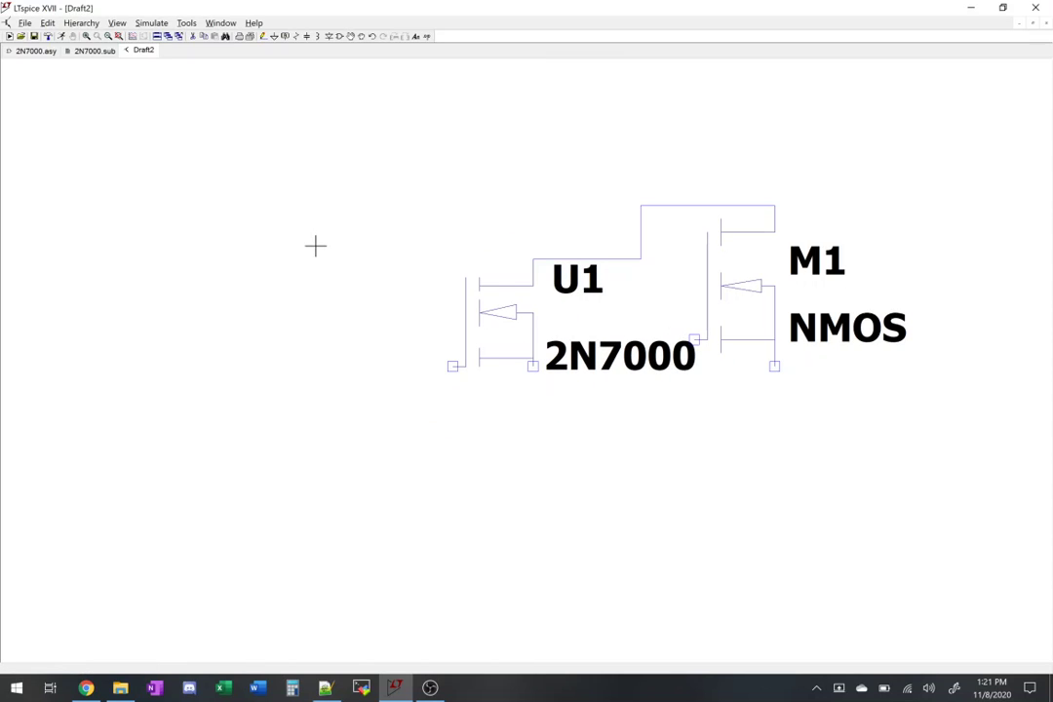
- Place a second AutoGenerated 2N7000 as U2, then return to the 2N7000 symbol editor
key(F2)
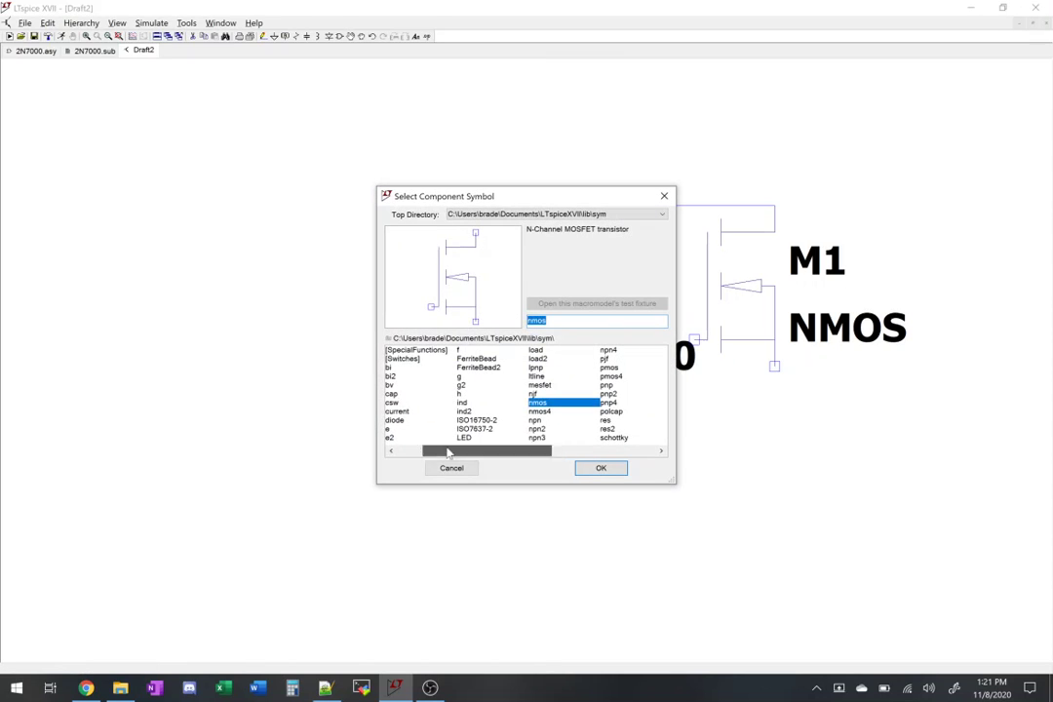
drag(473, 452, 427, 454)
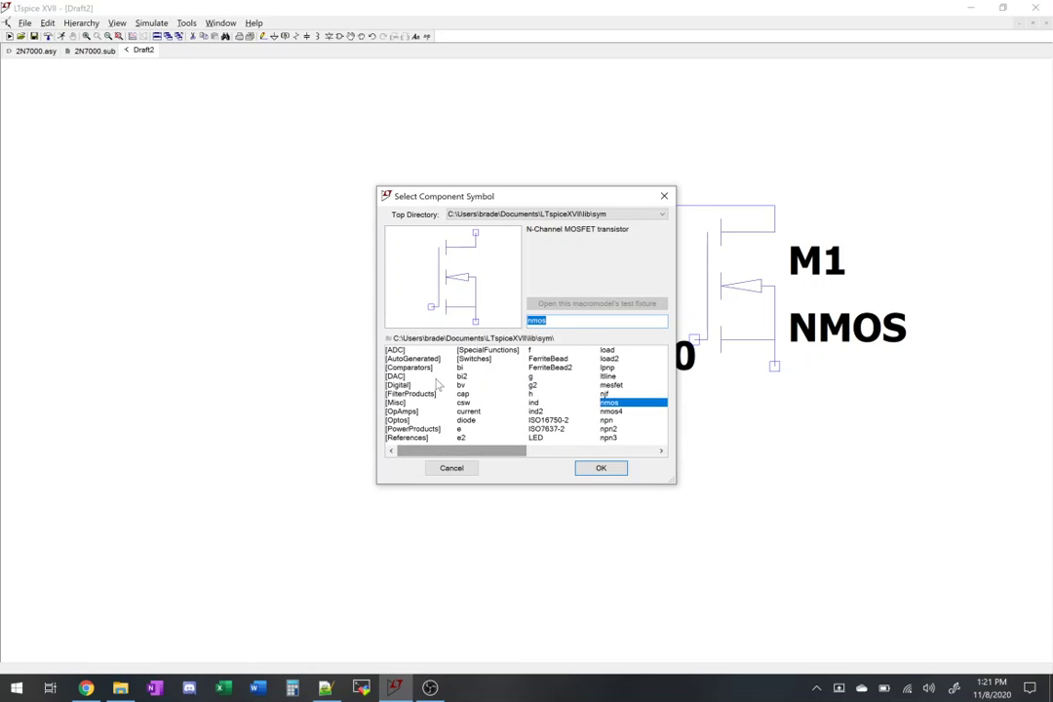
double_click(413, 358)
click(404, 359)
double_click(403, 359)
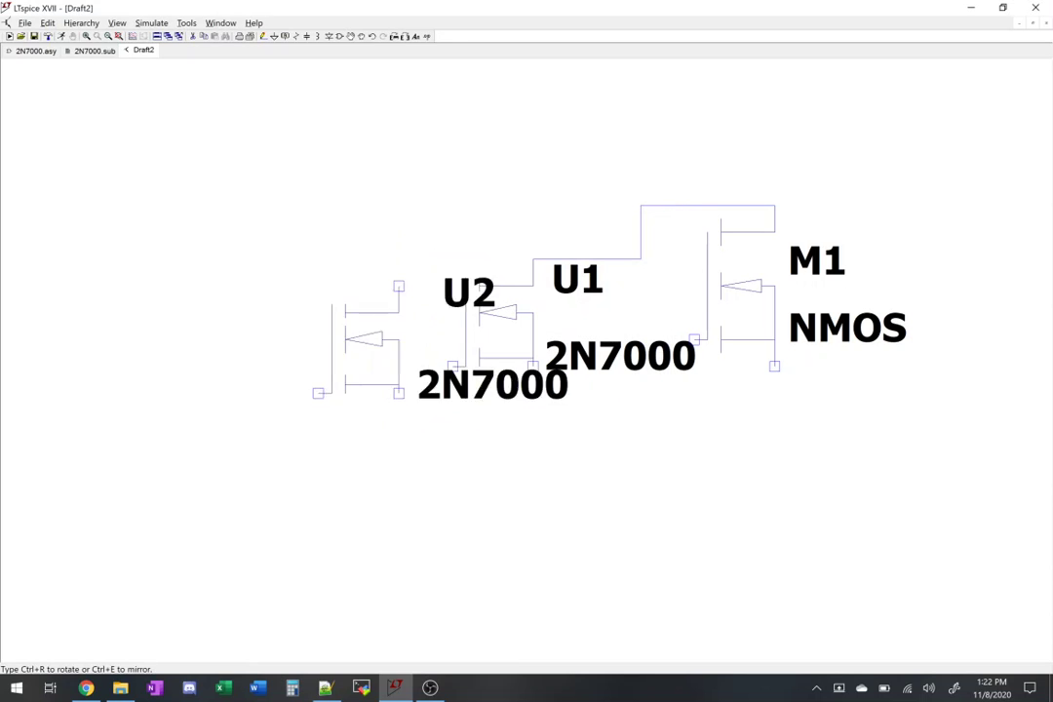
click(146, 311)
key(Escape)
click(36, 50)
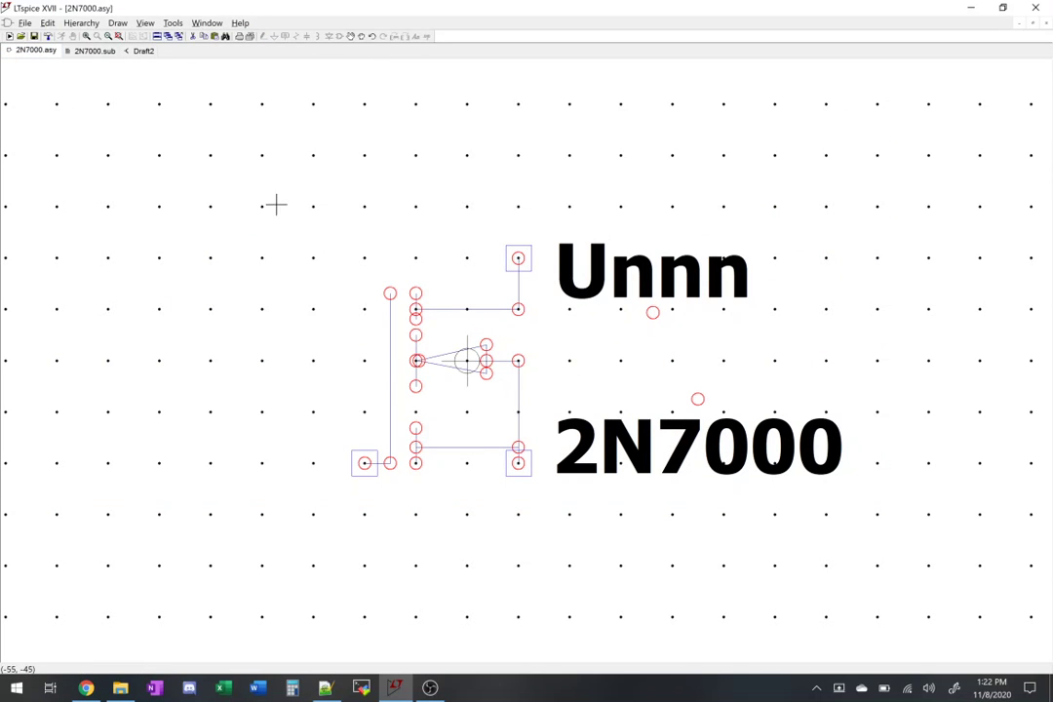
- Add size-0.625 'D' text labels beside the drain and source pins
click(117, 22)
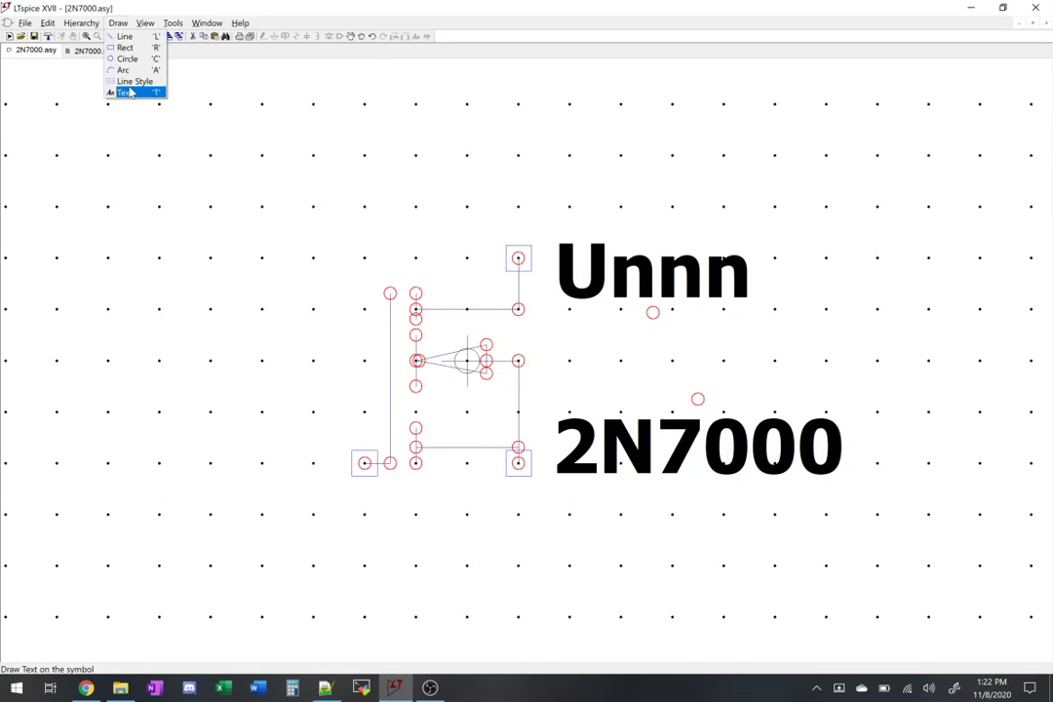
click(125, 91)
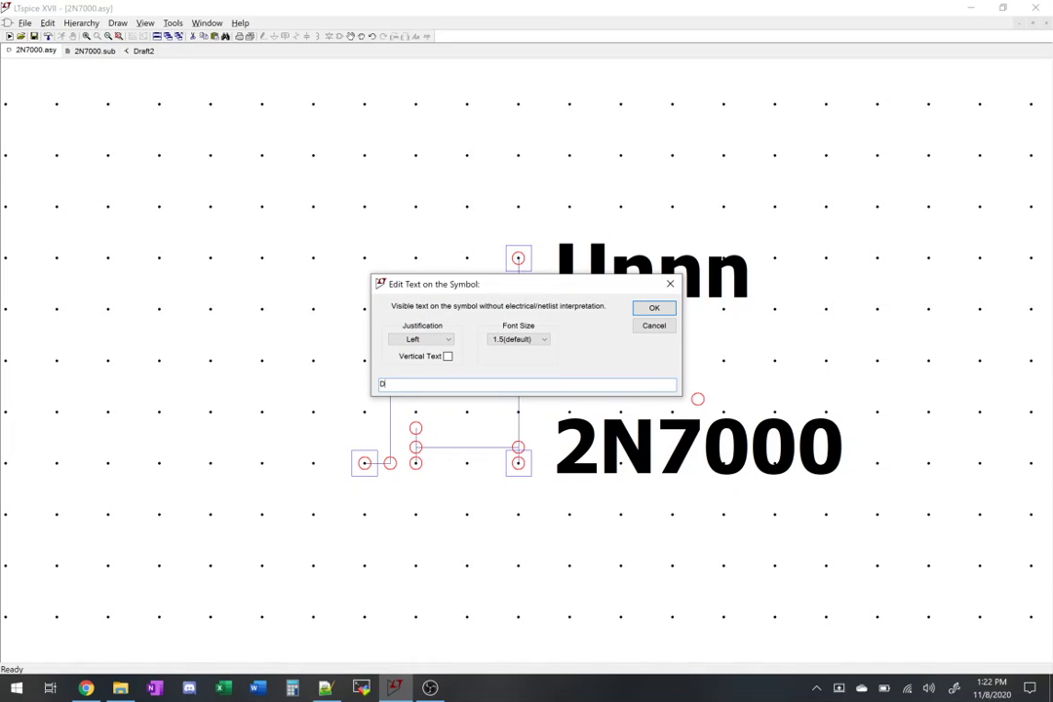
click(509, 339)
click(500, 350)
click(654, 308)
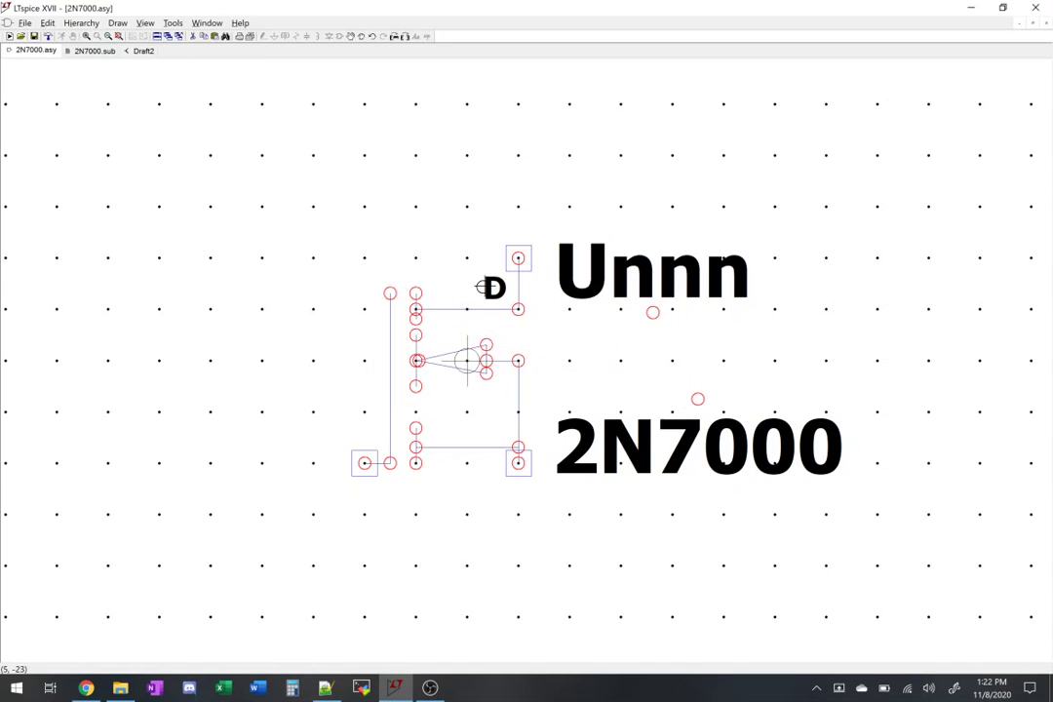
click(485, 287)
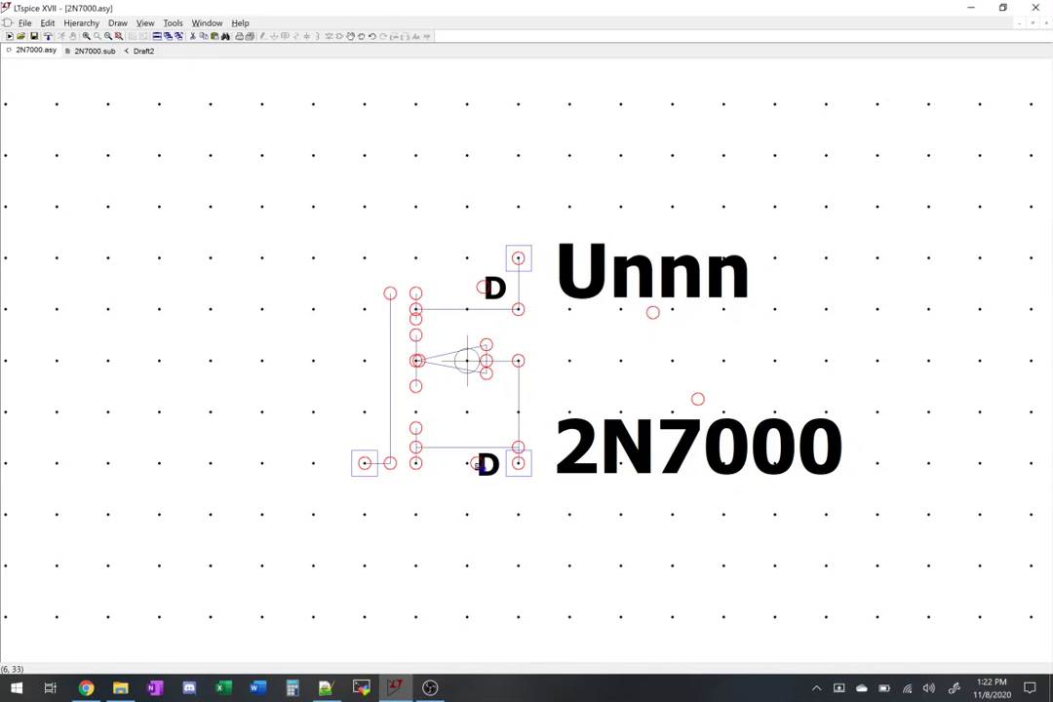
click(467, 468)
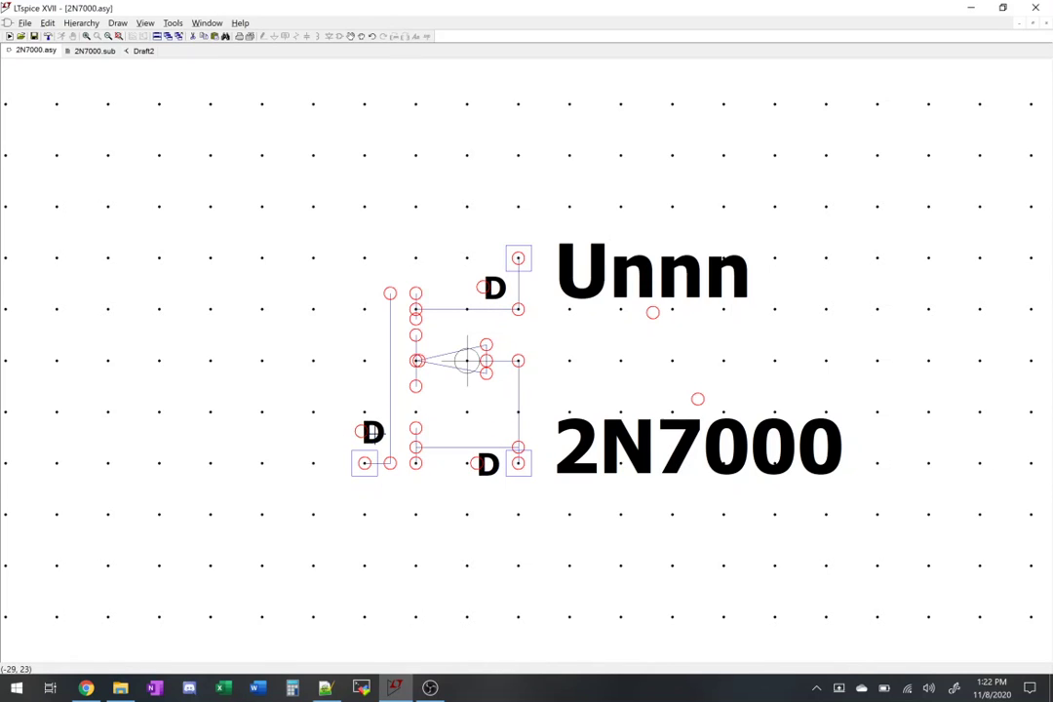
- Add a 'G' label by the gate pin and change the bottom label to 'S'
click(365, 434)
text(G)
key(Return)
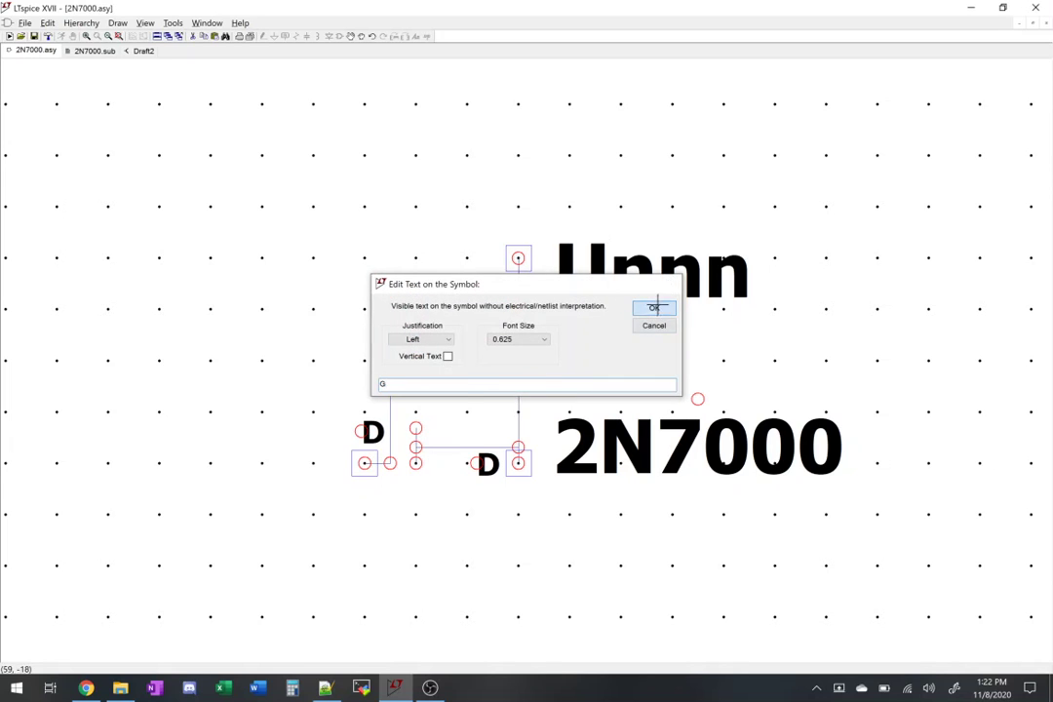
click(372, 432)
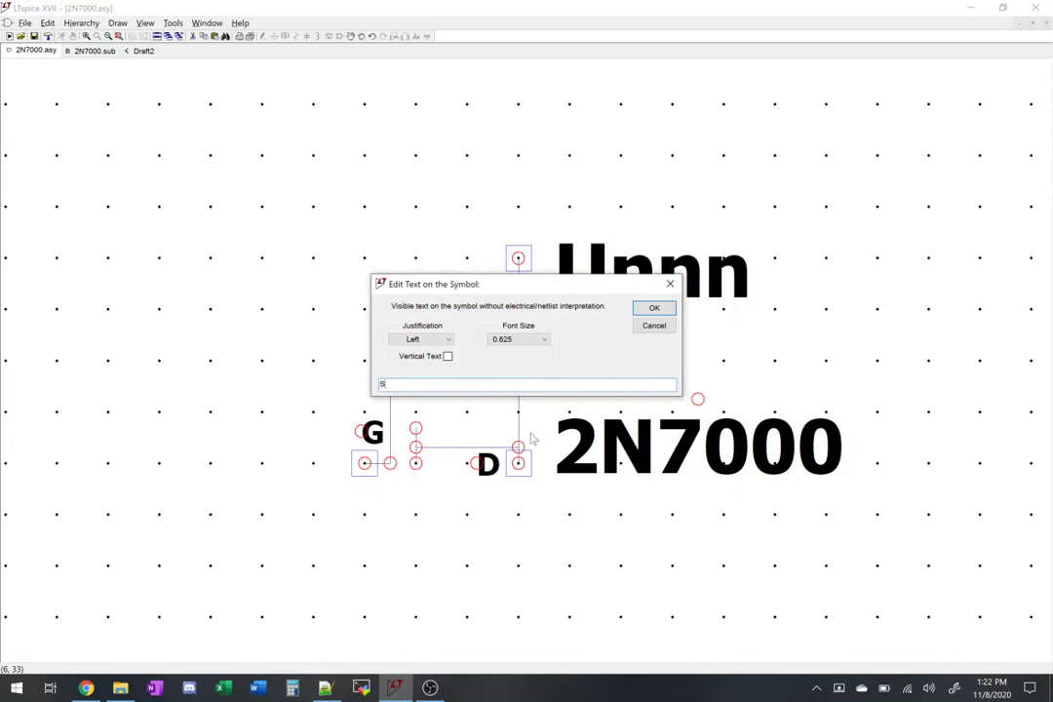
text(S)
click(645, 308)
- Inspect the bottom-right pin's properties without changes, then undo the last edit
right_click(520, 461)
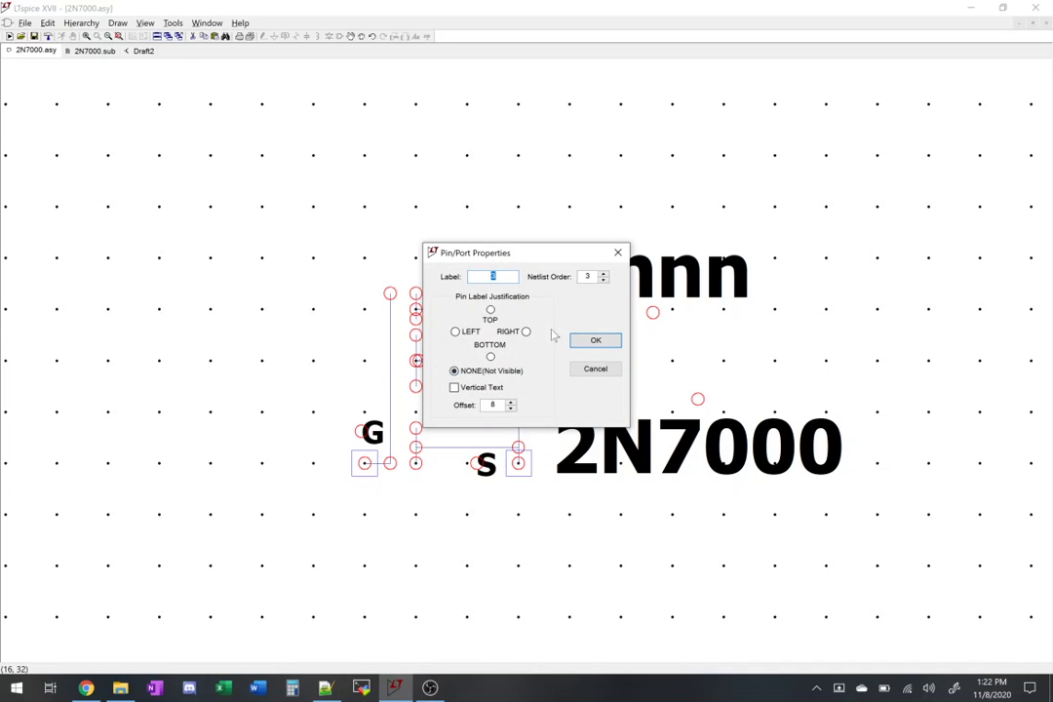
click(588, 339)
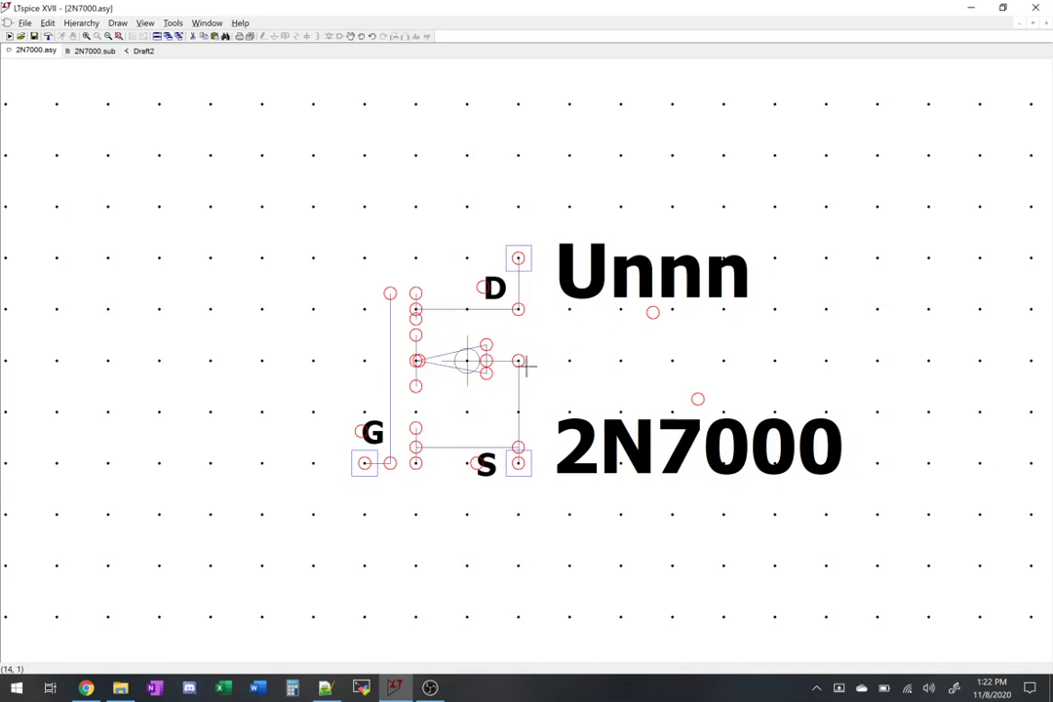
click(370, 37)
- Redo to restore the S label, then return to the Draft2 schematic
click(382, 36)
click(141, 51)
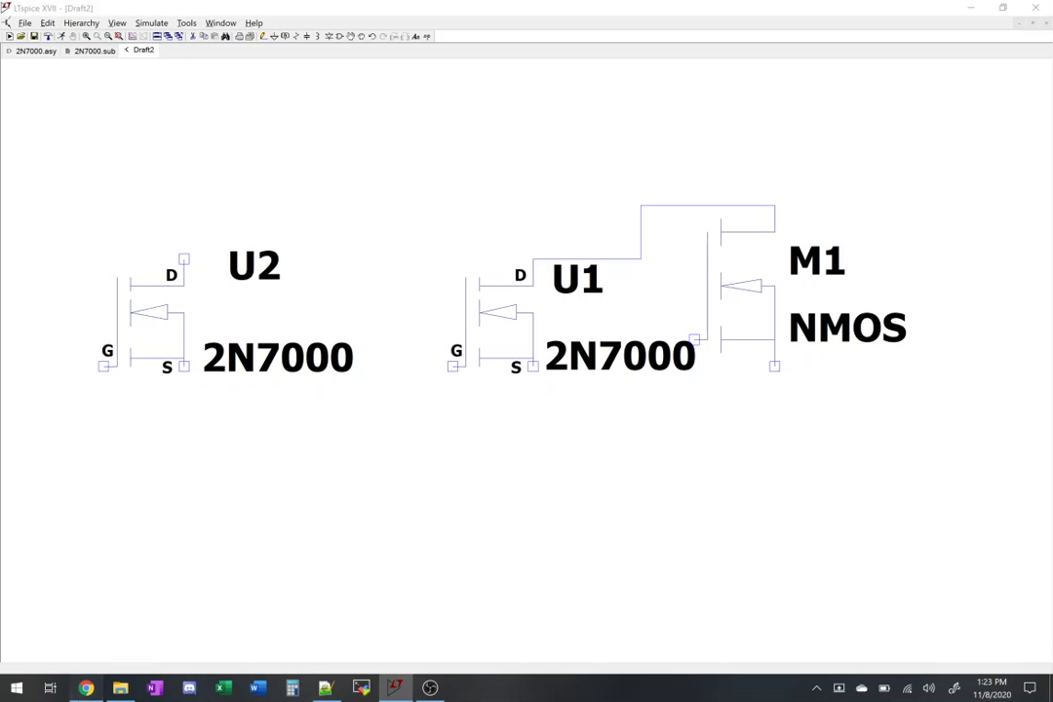
- Bring up the GitHub 2N7000.onsemi.lib page and clear the highlight on lines 18–20
click(86, 687)
click(241, 376)
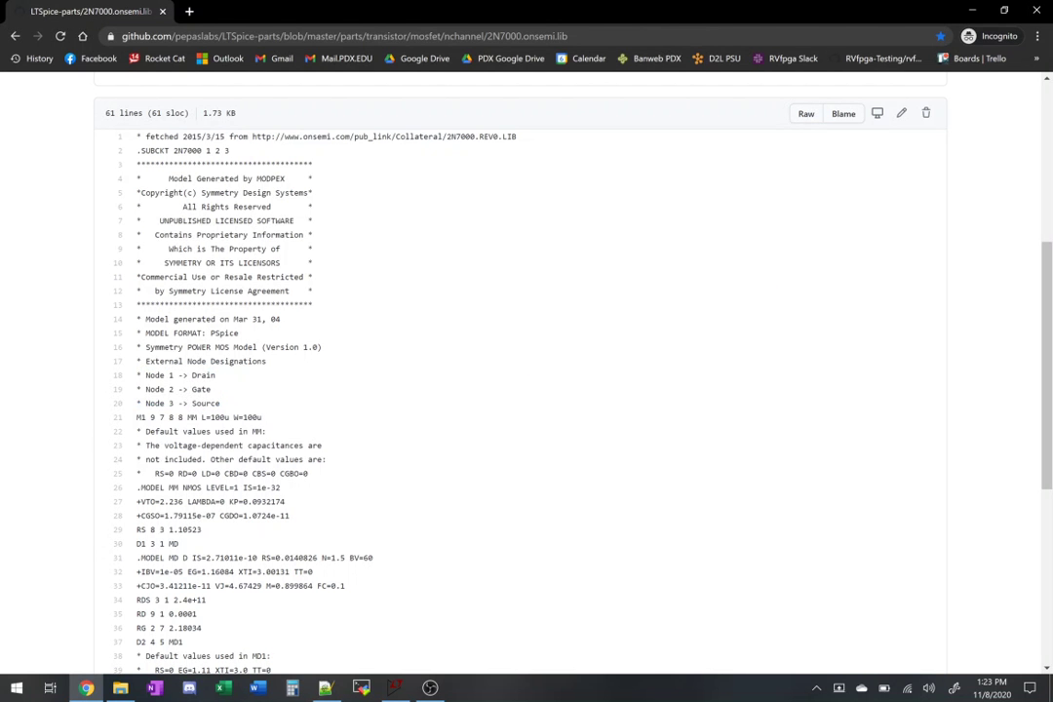